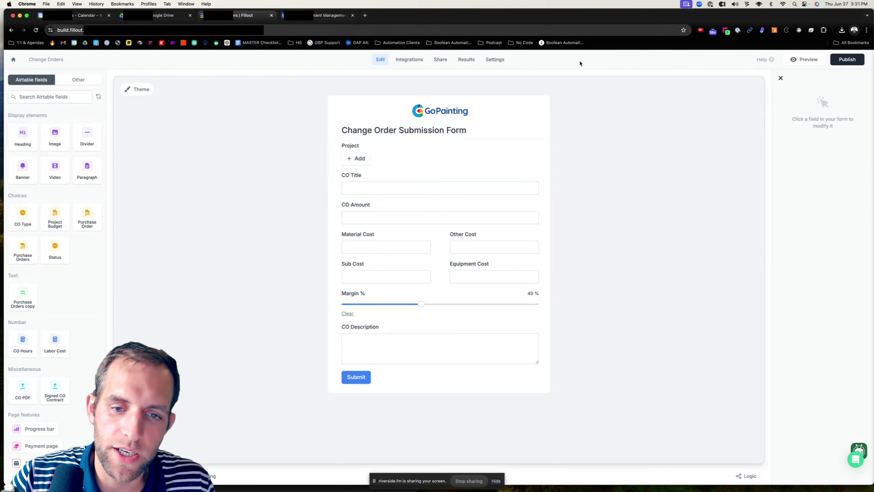
Preview the change order form and enter "Additional Building on Propert" as the CO Title
{"action": "left_click", "coordinate": [804, 59]}
{"action": "left_click", "coordinate": [361, 174]}
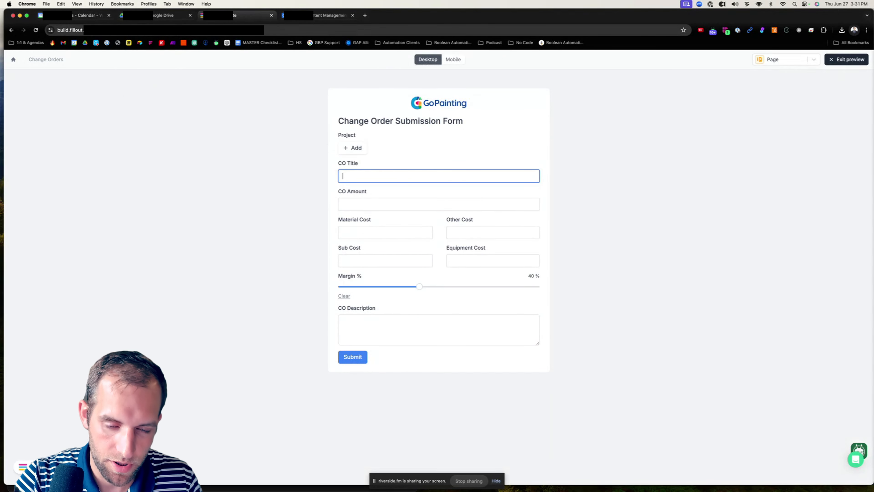
{"action": "type", "text": "Additional "}
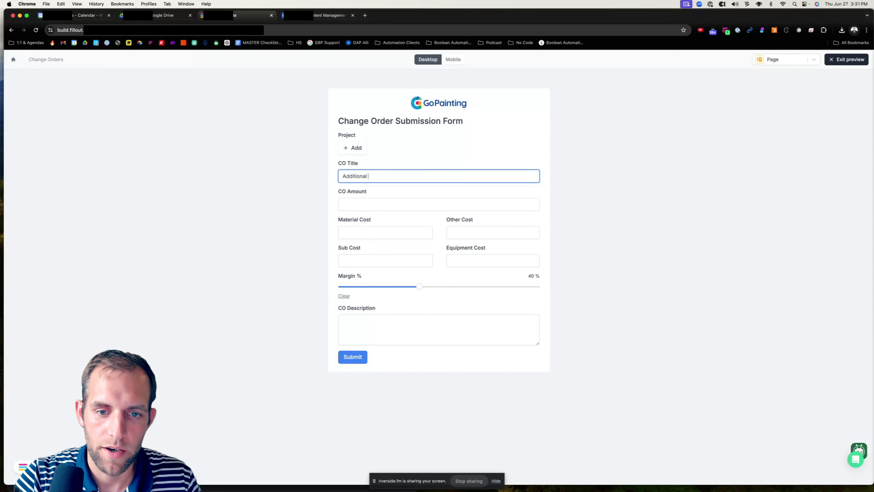
{"action": "type", "text": "Building on "}
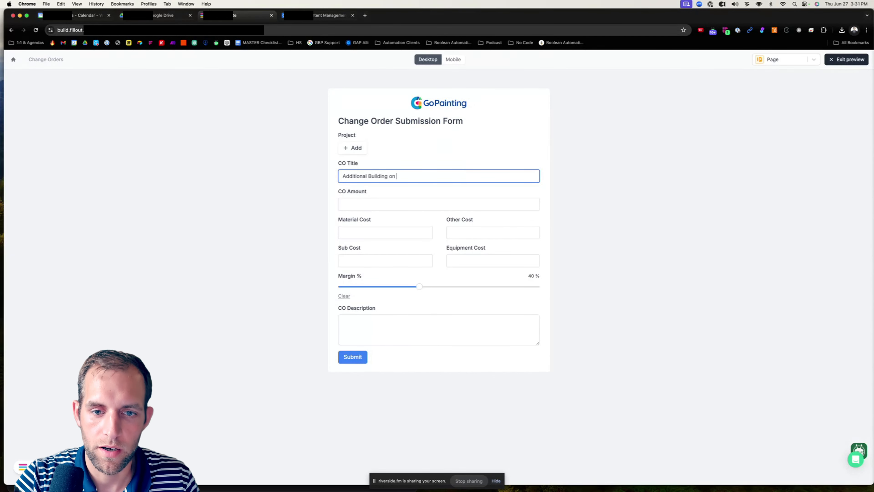
{"action": "type", "text": "Propert"}
{"action": "key", "text": "Tab"}
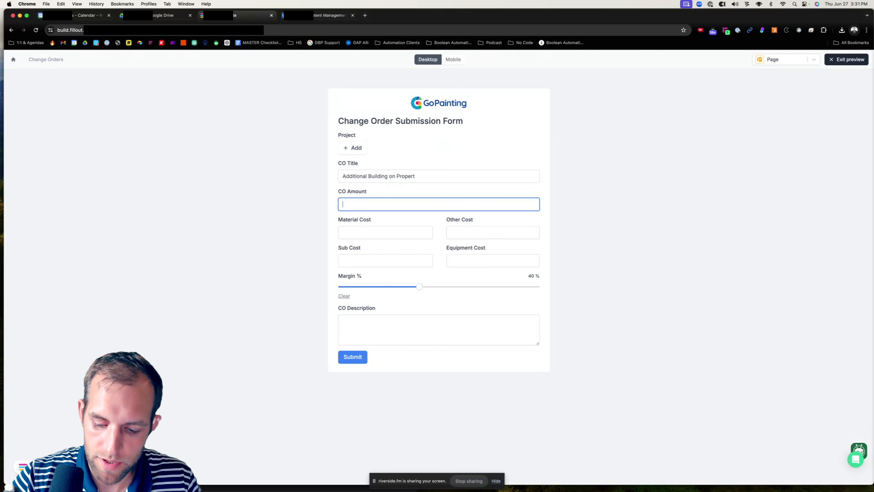
Enter test values: CO Amount 10000, Material Cost 750, Other Cost 2175, Sub Cost 3000 and Equipment Cost 1000
{"action": "type", "text": "10000"}
{"action": "key", "text": "Tab"}
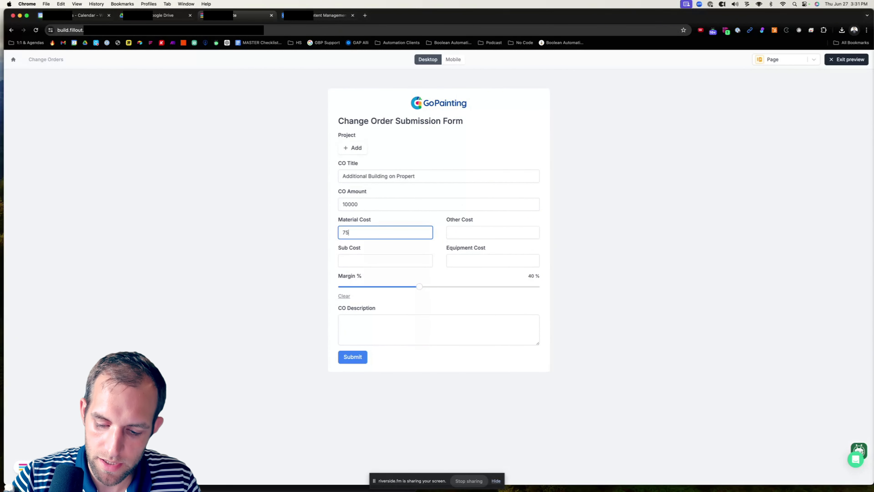
{"action": "key", "text": "Tab"}
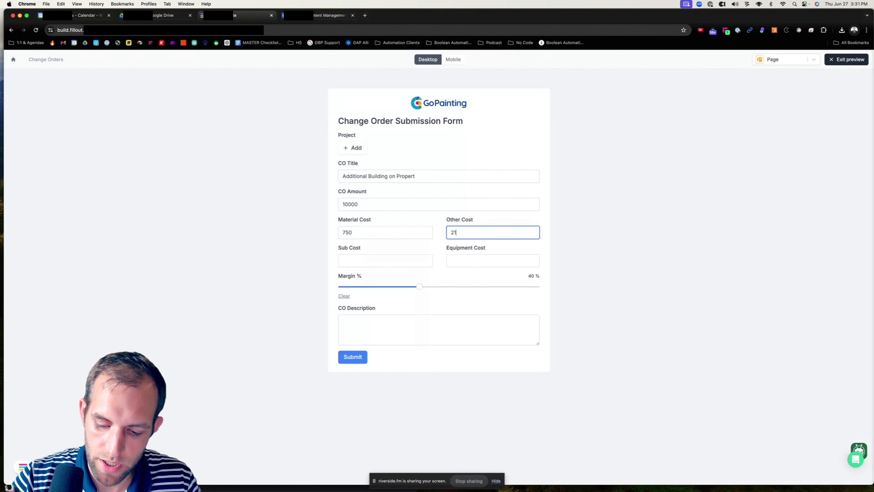
{"action": "key", "text": "Tab"}
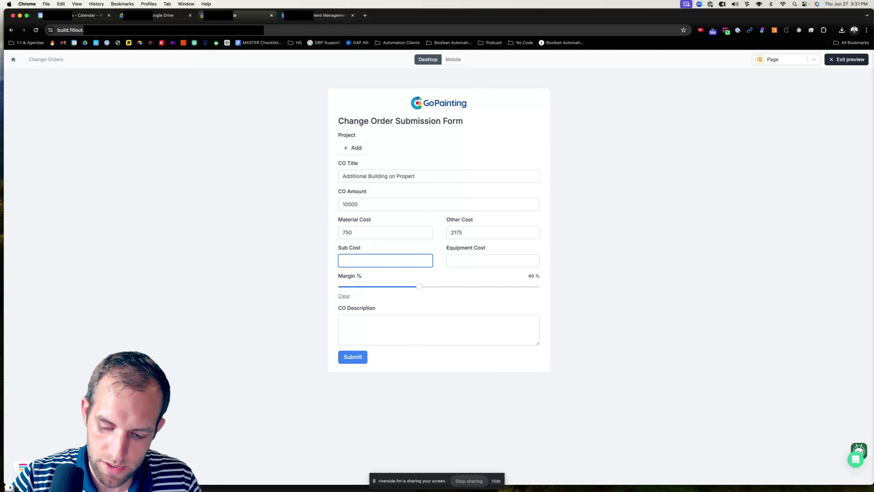
{"action": "type", "text": "3000"}
{"action": "key", "text": "Tab"}
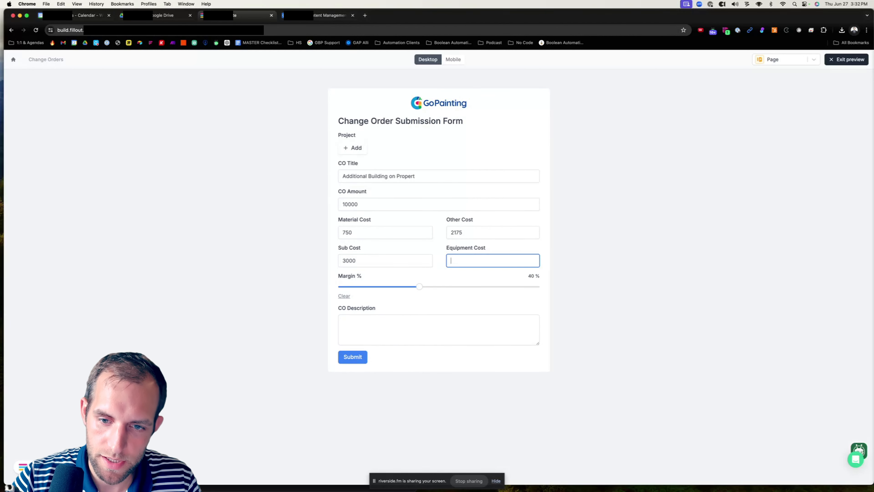
{"action": "type", "text": "1000"}
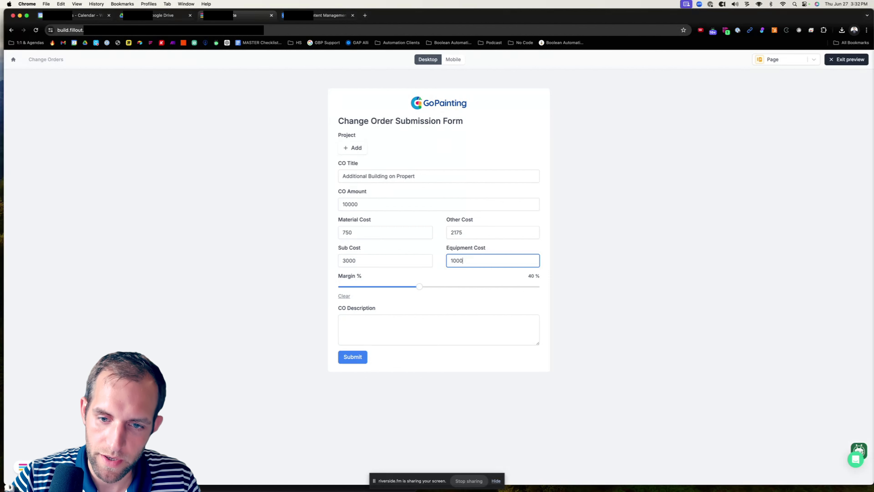
{"action": "left_click", "coordinate": [574, 196]}
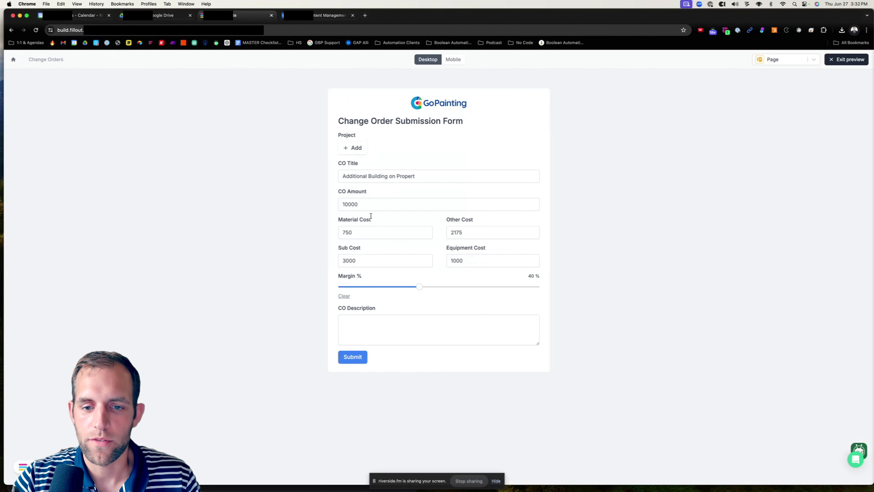
Change the Equipment Cost test value to 1785.43
{"action": "left_click_drag", "start_coordinate": [375, 205], "coordinate": [335, 208]}
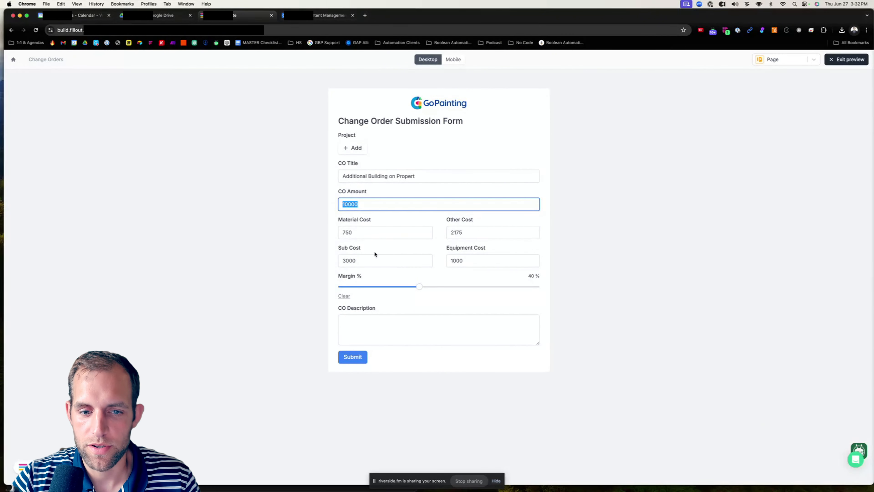
{"action": "left_click_drag", "start_coordinate": [471, 265], "coordinate": [443, 265]}
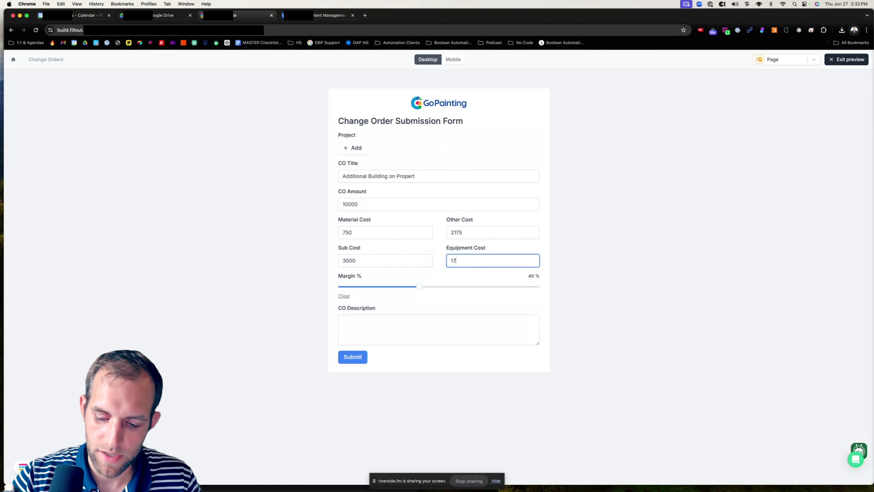
{"action": "type", "text": "1785.4"}
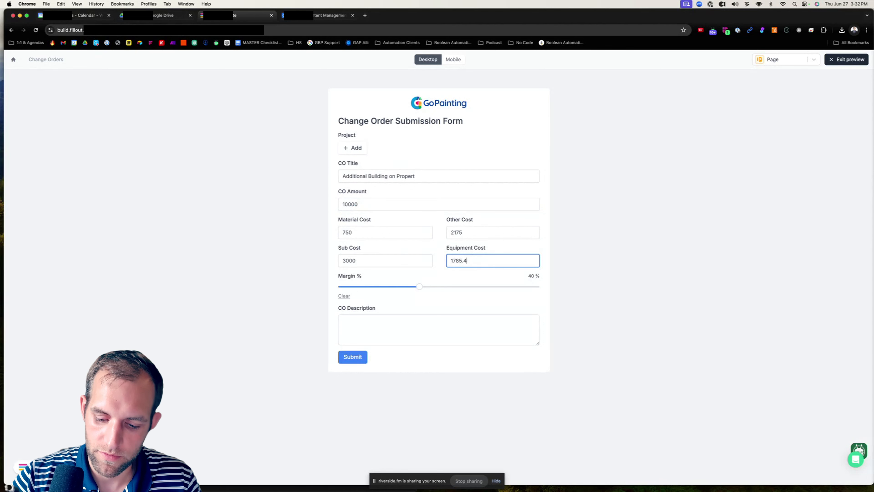
{"action": "type", "text": "3"}
{"action": "left_click", "coordinate": [592, 271]}
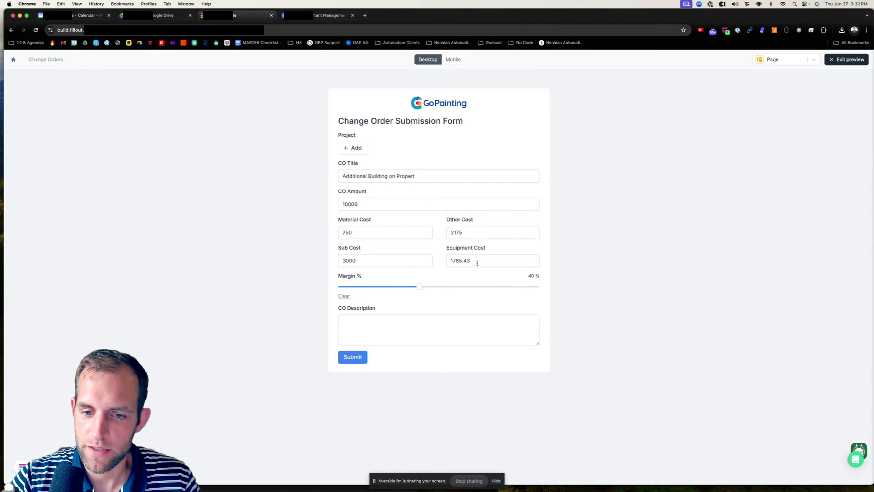
Exit the form preview and move the CO Amount field between Margin % and CO Description
{"action": "left_click", "coordinate": [488, 264]}
{"action": "left_click_drag", "start_coordinate": [364, 206], "coordinate": [341, 205]}
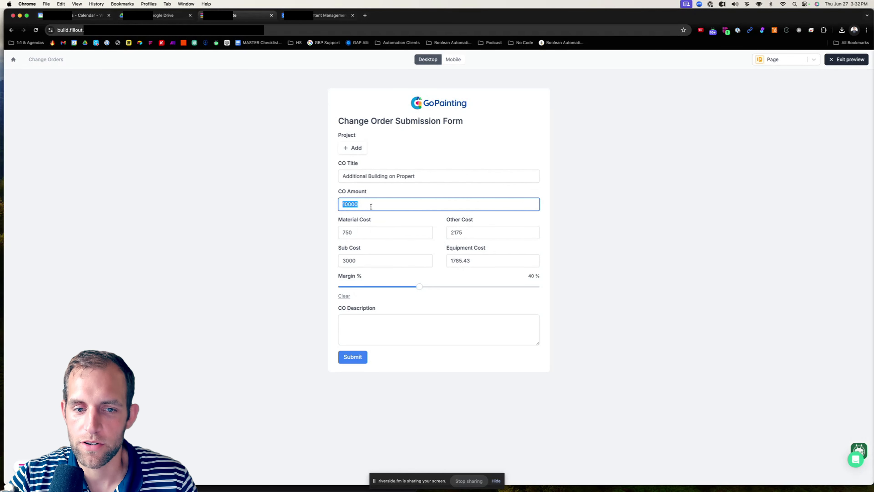
{"action": "left_click", "coordinate": [363, 198]}
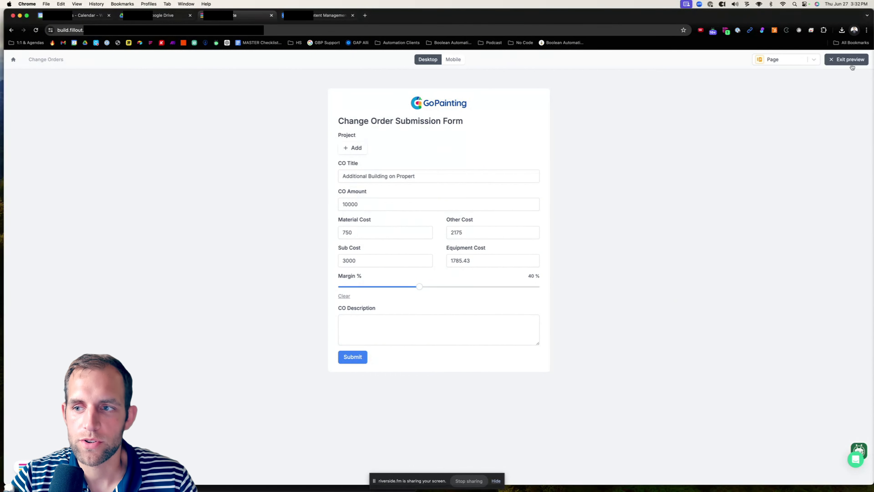
{"action": "left_click", "coordinate": [844, 61]}
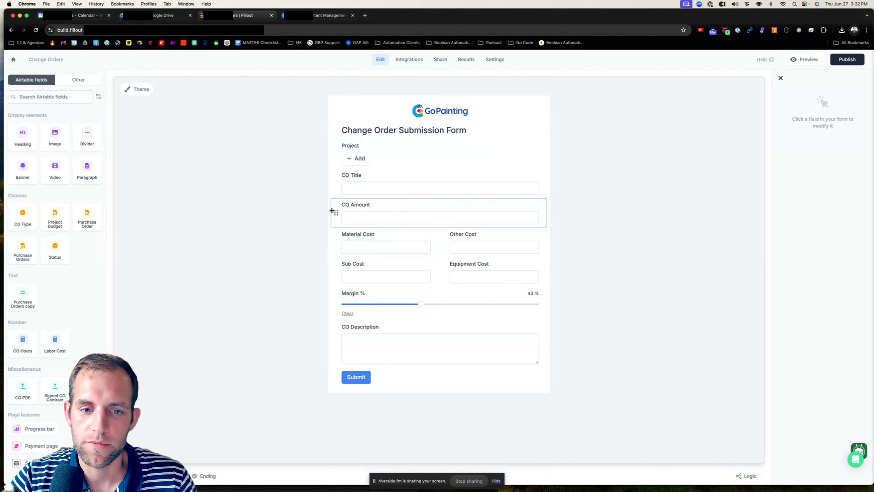
{"action": "left_click_drag", "start_coordinate": [332, 210], "coordinate": [340, 317]}
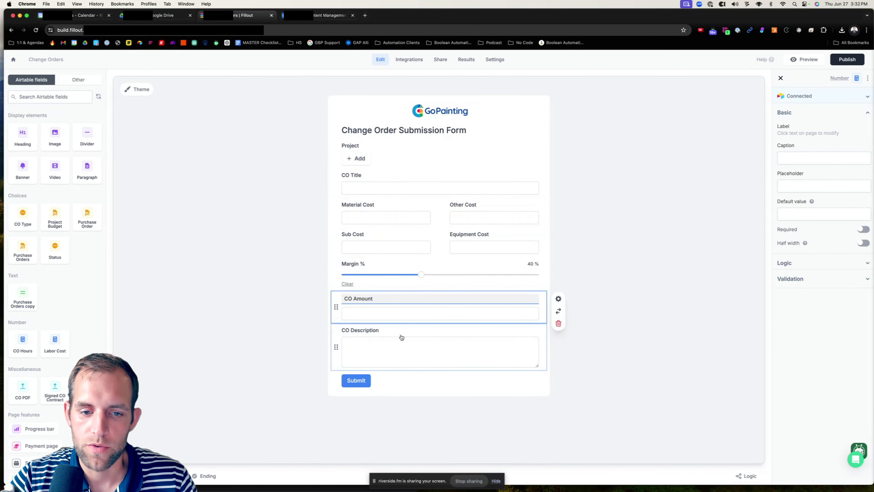
Create a number calculation named Equipment Cost from the CO Amount field's default value
{"action": "left_click", "coordinate": [478, 311]}
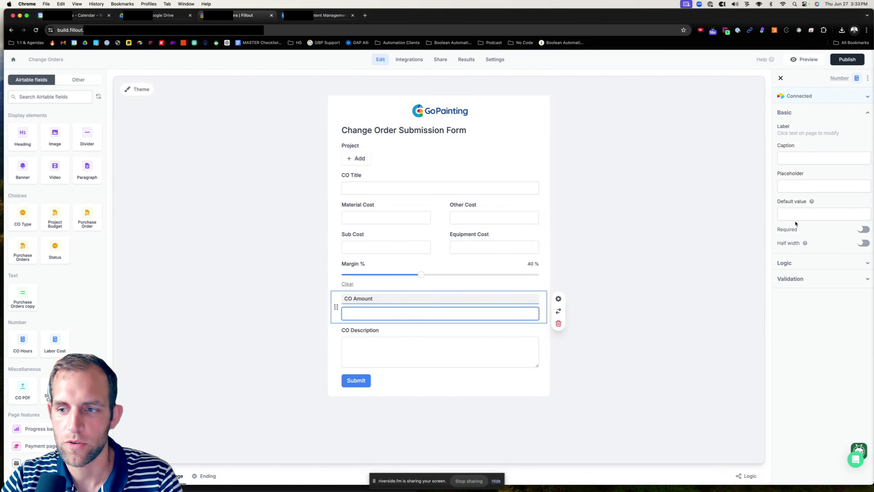
{"action": "left_click", "coordinate": [825, 213]}
{"action": "left_click", "coordinate": [865, 213]}
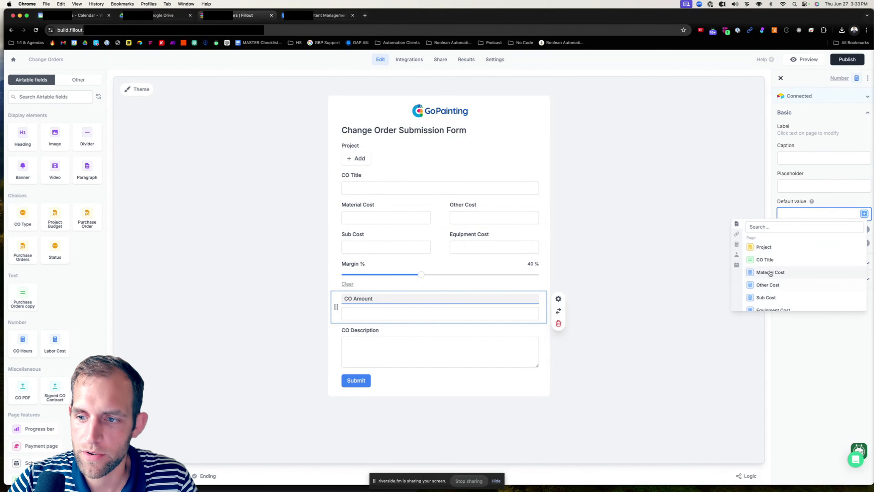
{"action": "left_click", "coordinate": [736, 244]}
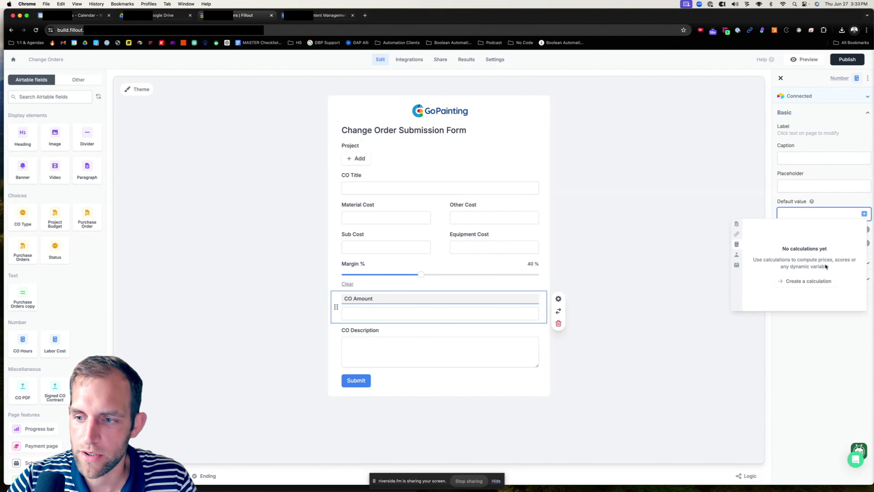
{"action": "left_click", "coordinate": [796, 284]}
{"action": "left_click", "coordinate": [439, 143]}
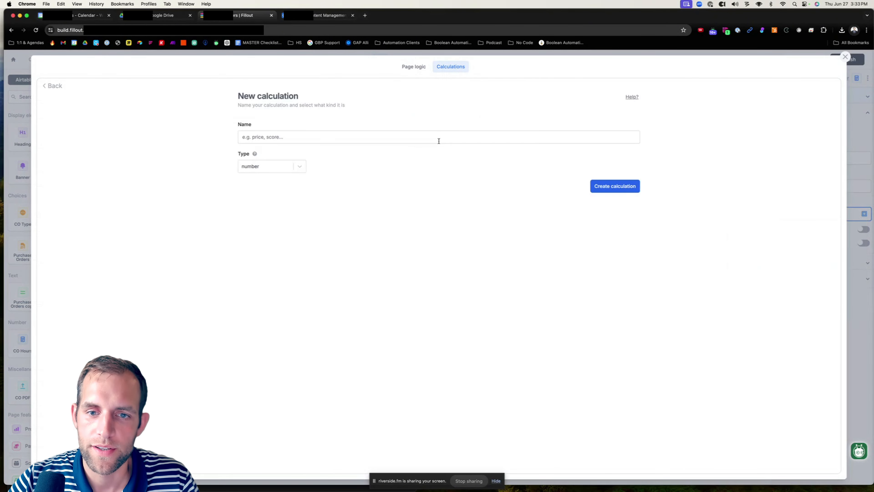
{"action": "left_click", "coordinate": [292, 141]}
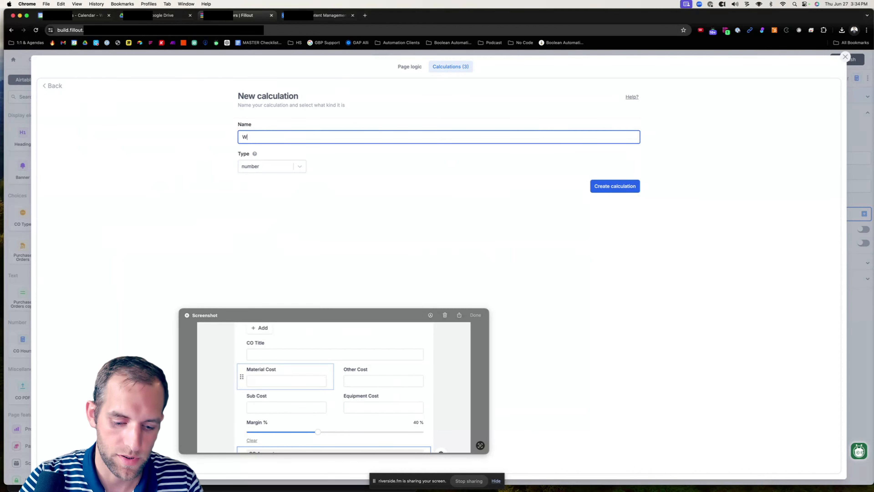
{"action": "type", "text": "Equipment Co"}
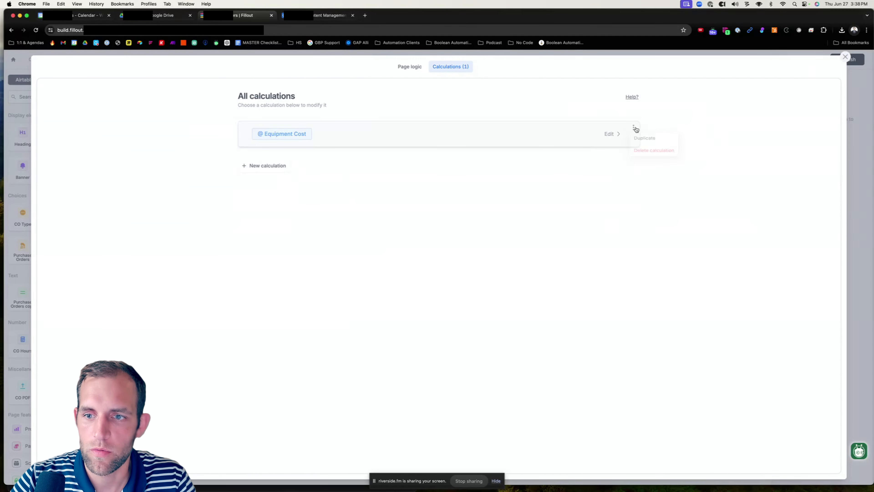
Open the Equipment Cost calculation for editing and rename it as Total Cost
{"action": "left_click", "coordinate": [634, 132]}
{"action": "left_click", "coordinate": [568, 131]}
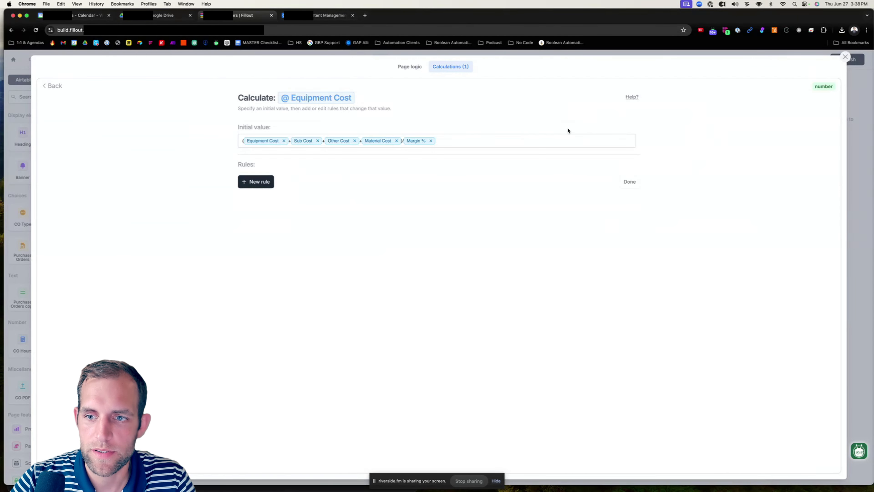
{"action": "left_click", "coordinate": [327, 98]}
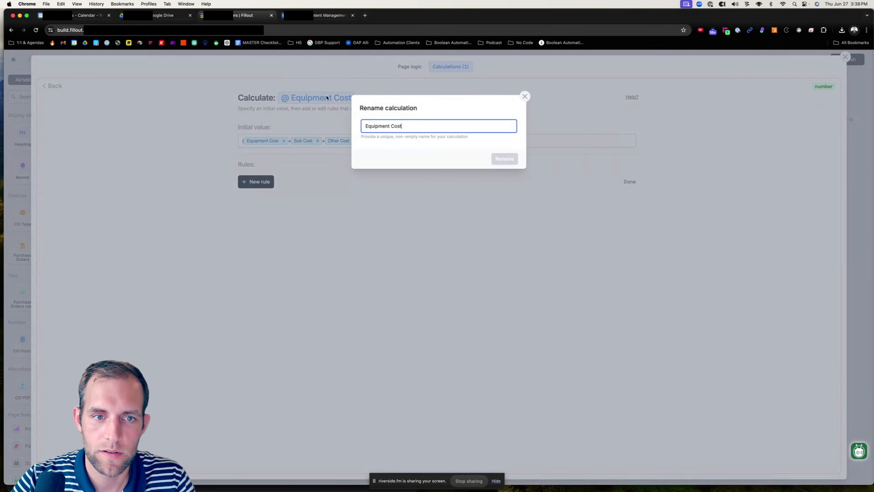
{"action": "left_click_drag", "start_coordinate": [413, 126], "coordinate": [357, 123]}
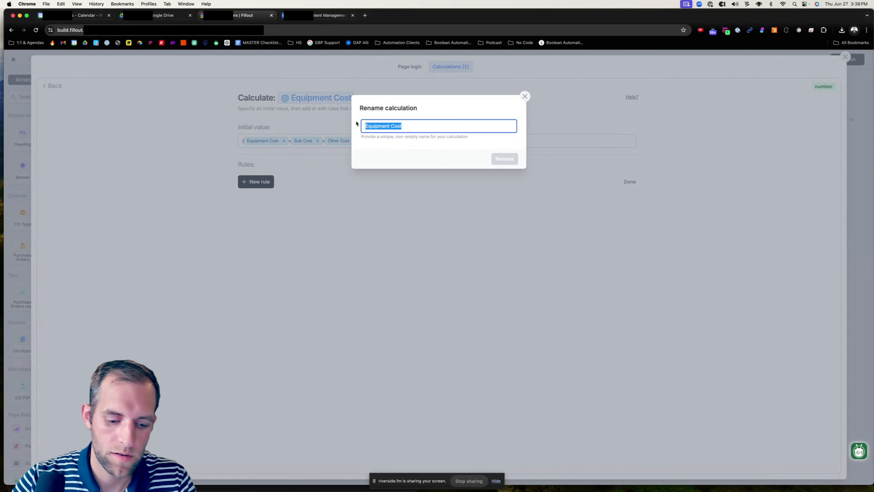
{"action": "type", "text": "Total Cost"}
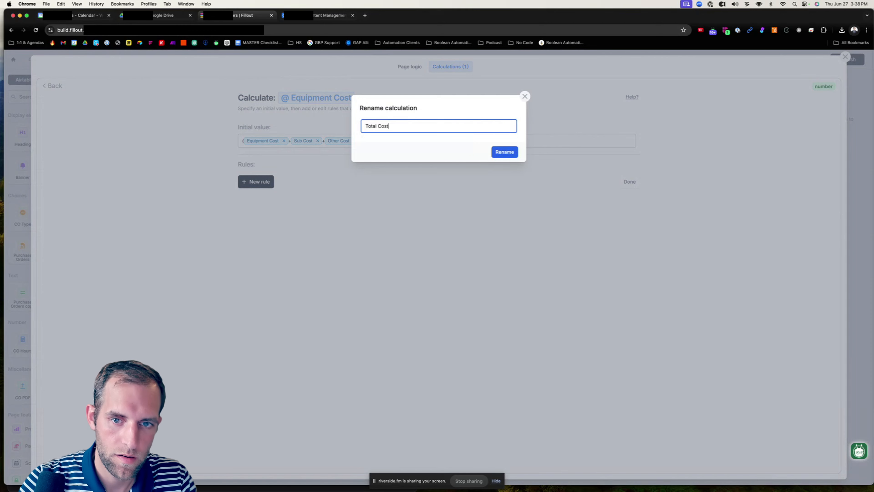
{"action": "left_click", "coordinate": [504, 152]}
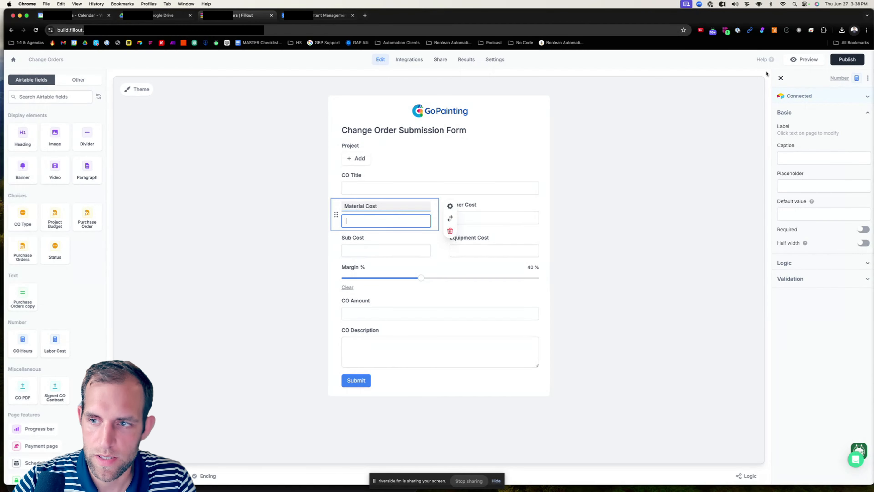
Replace the CO Amount field's default value formula with the Total Cost calculation
{"action": "left_click", "coordinate": [370, 316]}
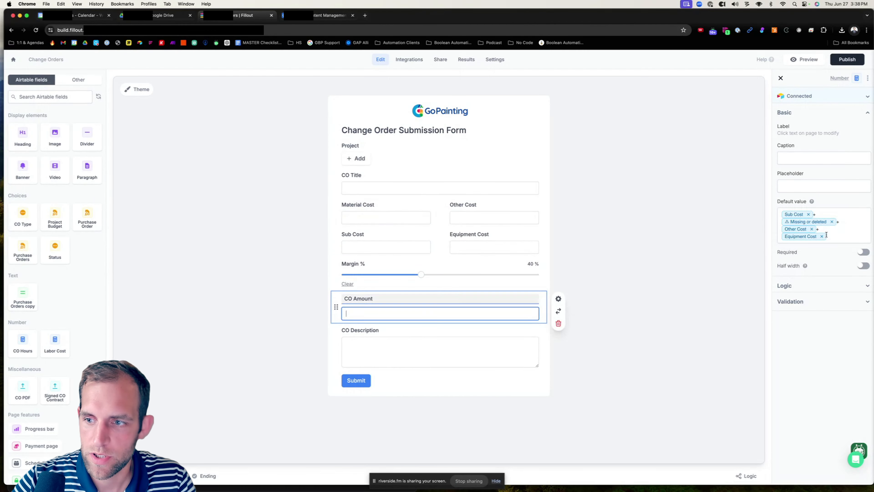
{"action": "left_click", "coordinate": [842, 235]}
{"action": "left_click_drag", "start_coordinate": [842, 235], "coordinate": [767, 214]}
{"action": "key", "text": "BackSpace"}
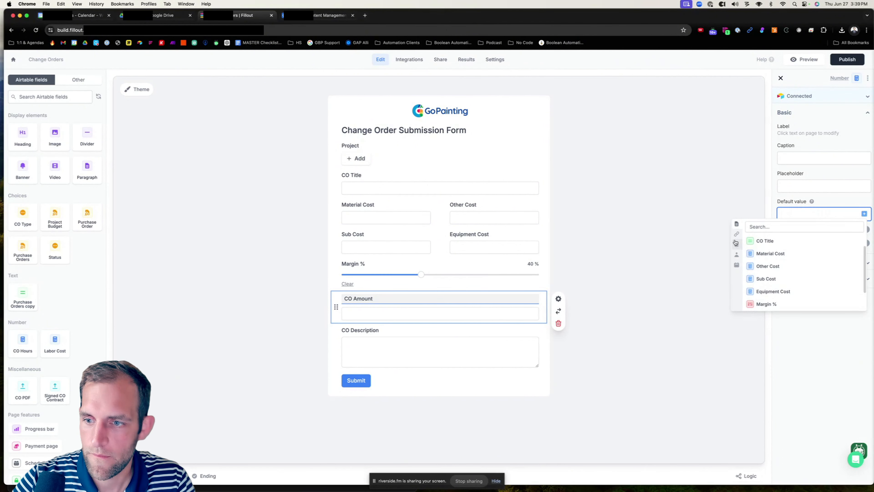
{"action": "left_click", "coordinate": [736, 244]}
{"action": "left_click", "coordinate": [770, 242]}
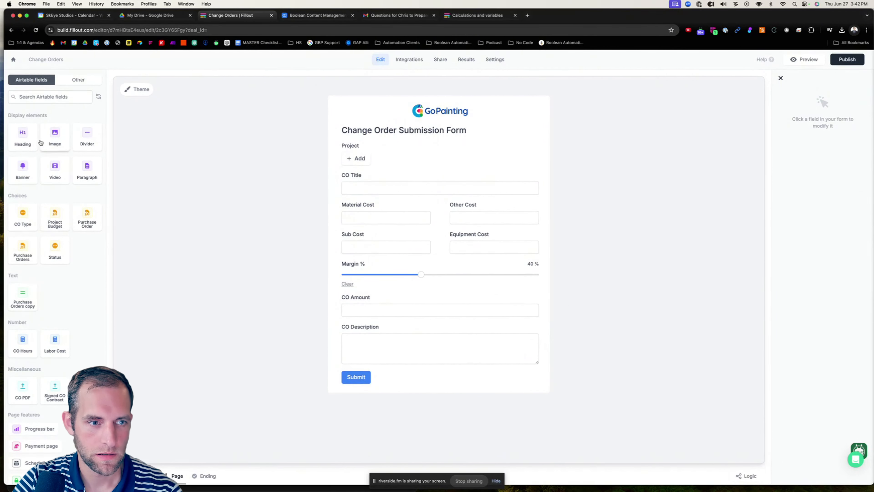
Add an empty heading between the CO Amount and CO Description fields
{"action": "left_click_drag", "start_coordinate": [40, 142], "coordinate": [382, 315]}
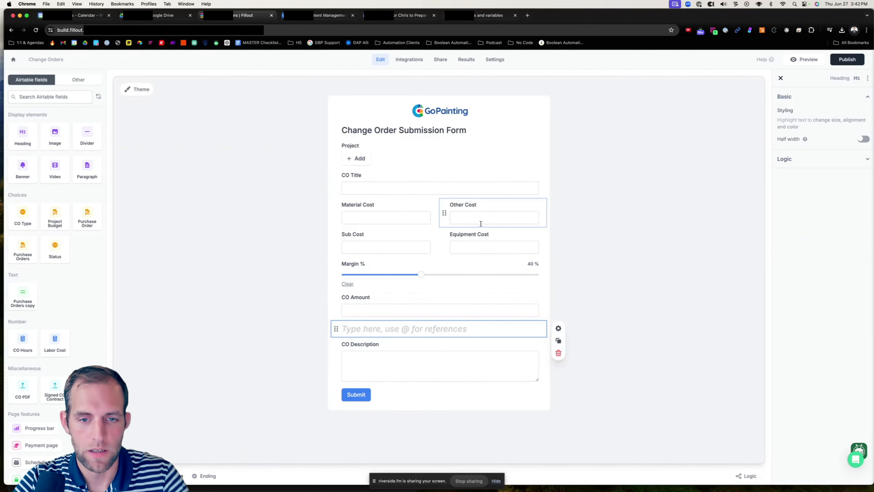
{"action": "left_click", "coordinate": [738, 195]}
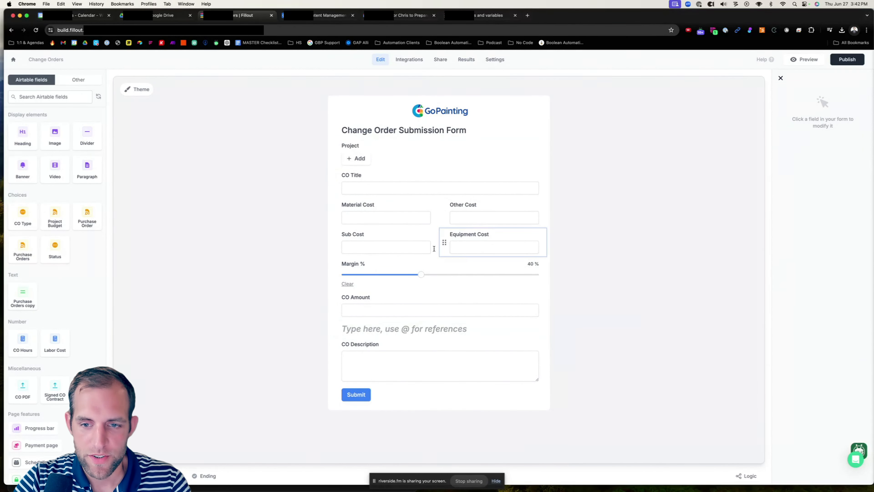
{"action": "left_click", "coordinate": [373, 217]}
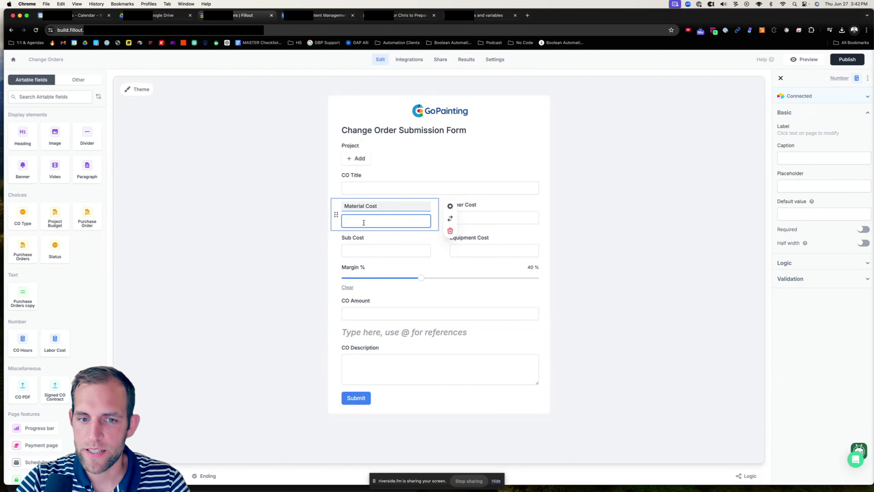
{"action": "left_click", "coordinate": [493, 219]}
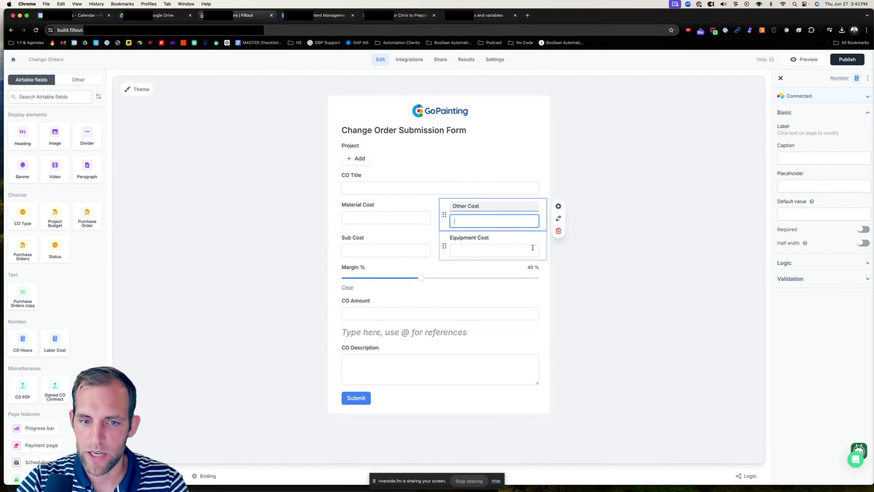
{"action": "left_click", "coordinate": [577, 263]}
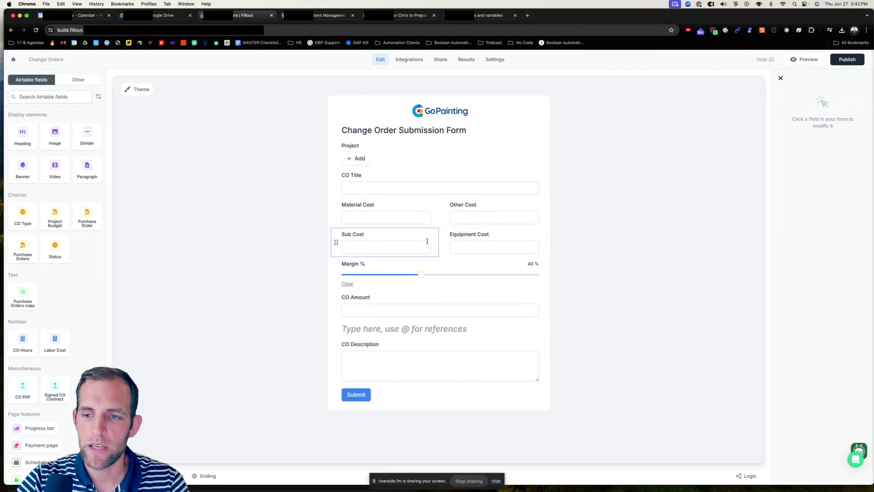
Open the Total Cost calculation and replace its initial value formula with 0
{"action": "left_click", "coordinate": [743, 476]}
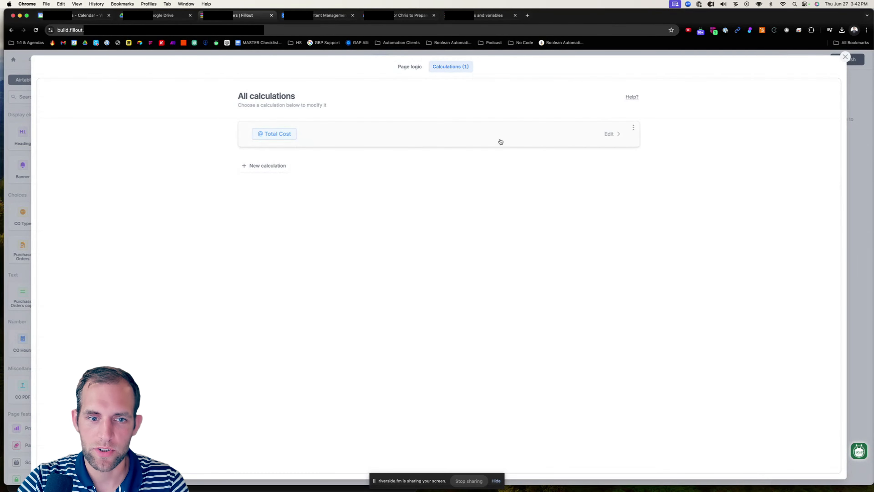
{"action": "left_click", "coordinate": [568, 139]}
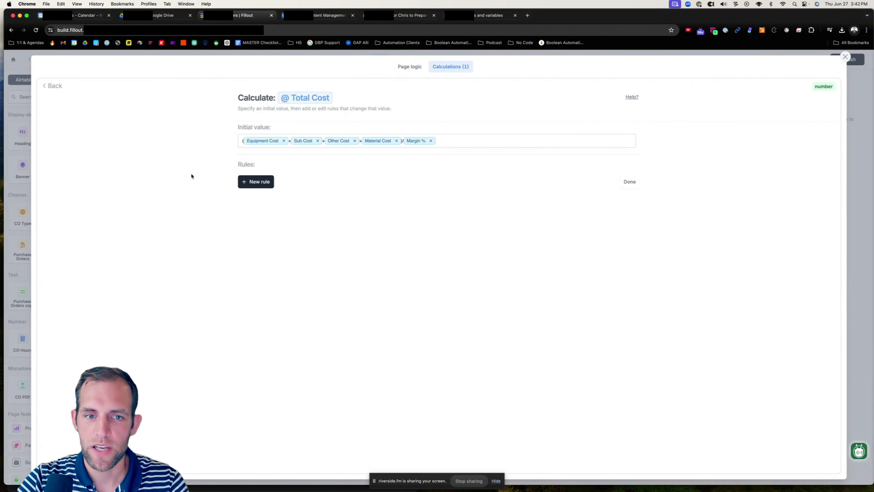
{"action": "left_click", "coordinate": [443, 140]}
{"action": "key", "text": "super+a"}
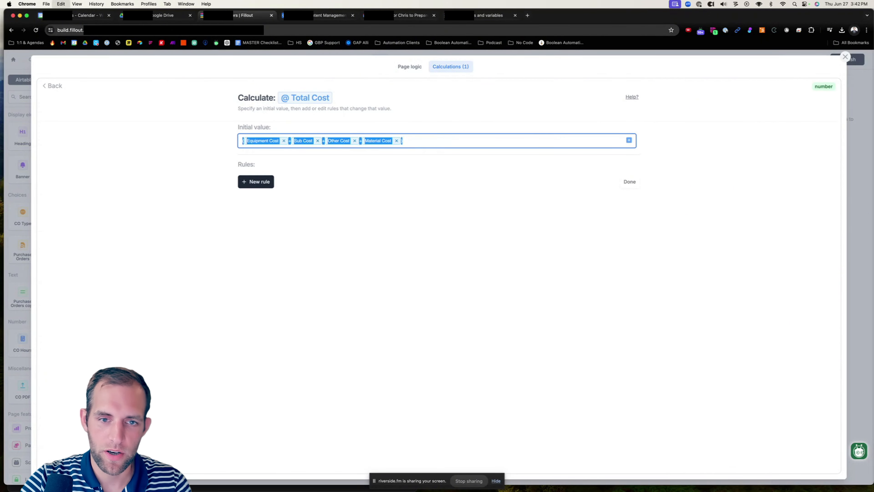
{"action": "key", "text": "BackSpace"}
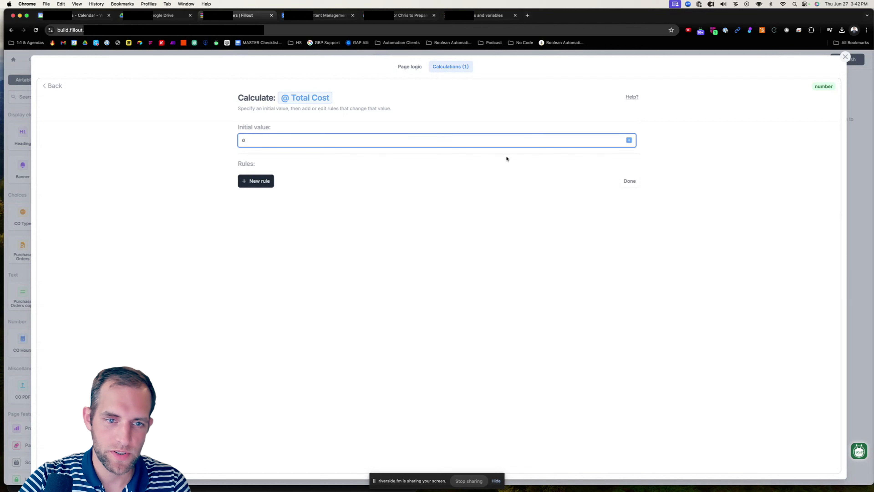
Add a rule to the Total Cost calculation with the condition that Material Cost is not empty
{"action": "left_click", "coordinate": [255, 181]}
{"action": "left_click", "coordinate": [264, 192]}
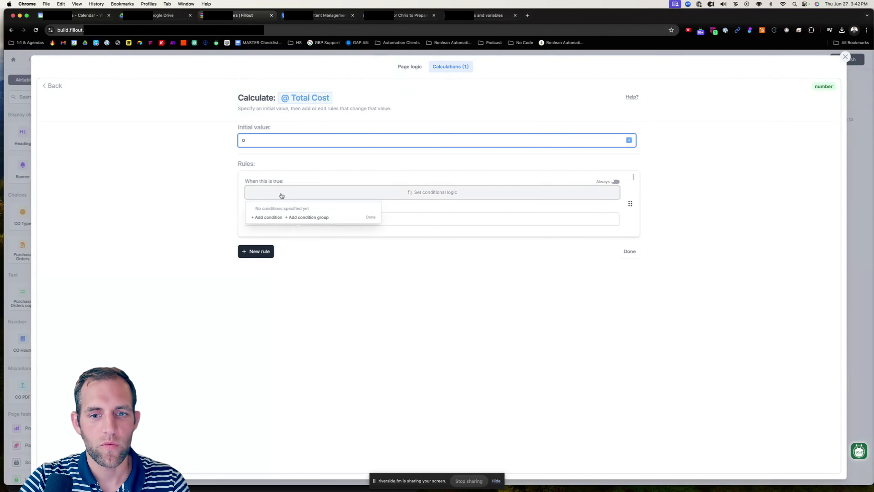
{"action": "left_click", "coordinate": [270, 218]}
{"action": "left_click", "coordinate": [275, 213]}
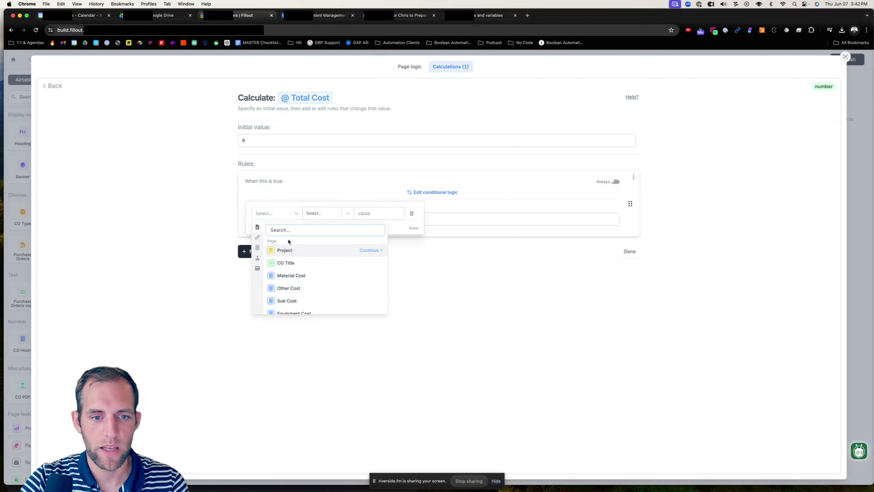
{"action": "left_click", "coordinate": [291, 278]}
{"action": "left_click", "coordinate": [311, 214]}
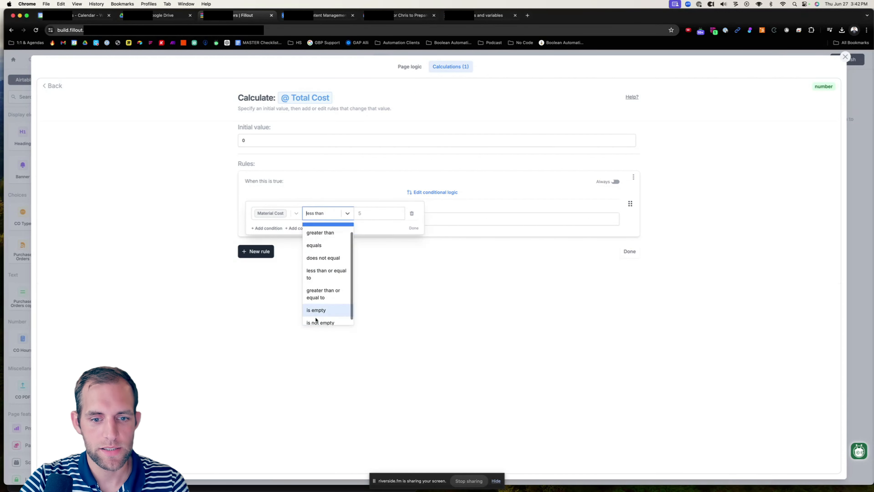
{"action": "left_click", "coordinate": [313, 320]}
{"action": "left_click", "coordinate": [275, 190]}
{"action": "left_click", "coordinate": [280, 191]}
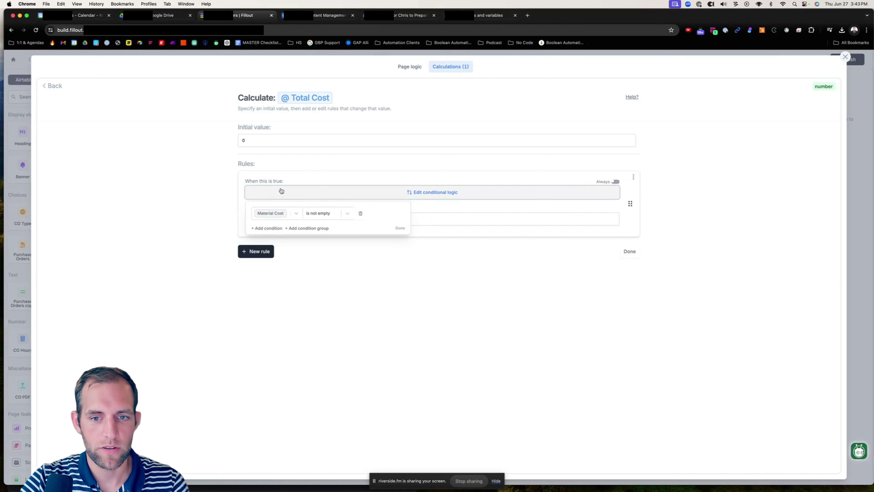
{"action": "left_click", "coordinate": [398, 228]}
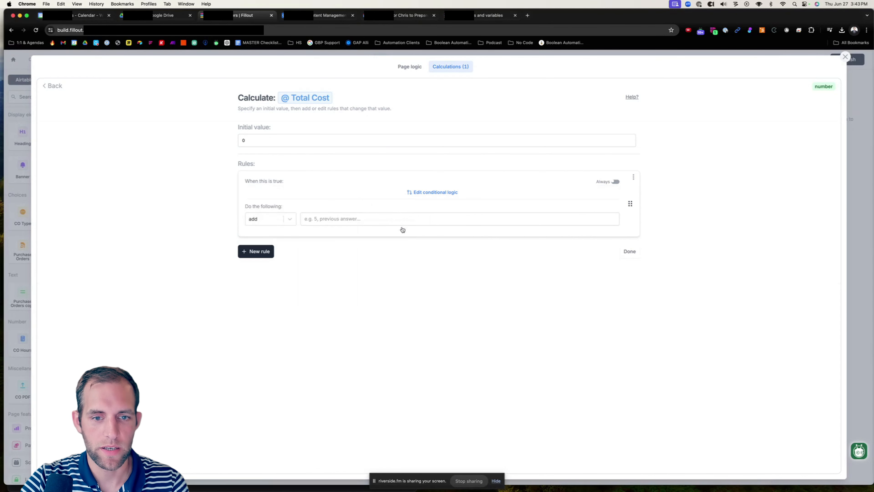
Make the first rule add the Material Cost field's value to the calculation
{"action": "left_click", "coordinate": [318, 220]}
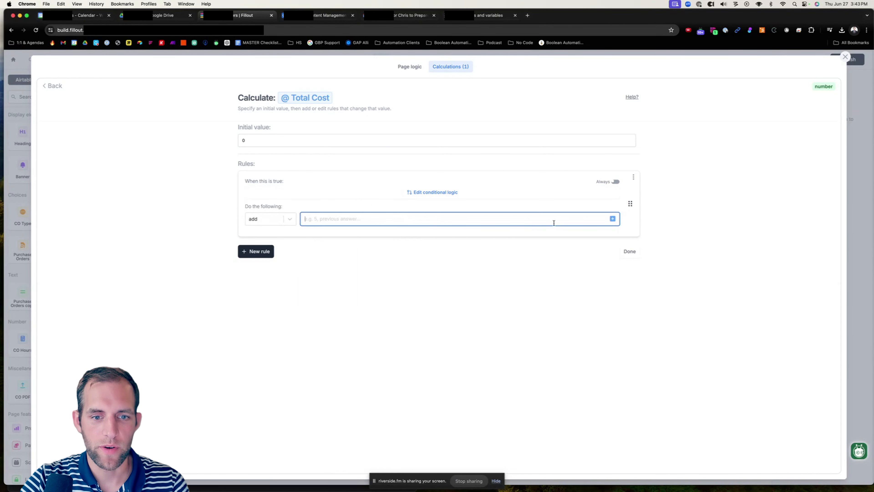
{"action": "left_click", "coordinate": [613, 218]}
{"action": "left_click", "coordinate": [653, 279]}
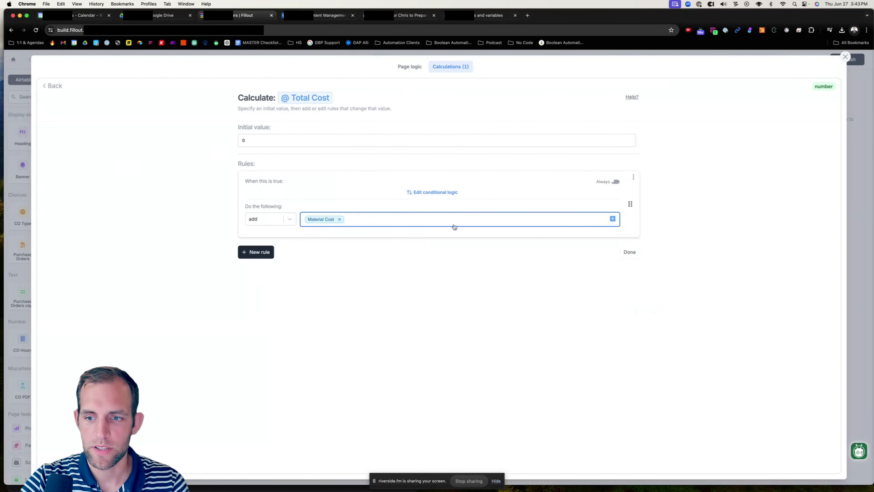
Create a second rule that adds the Other Cost value when Other Cost is not empty
{"action": "left_click", "coordinate": [259, 252]}
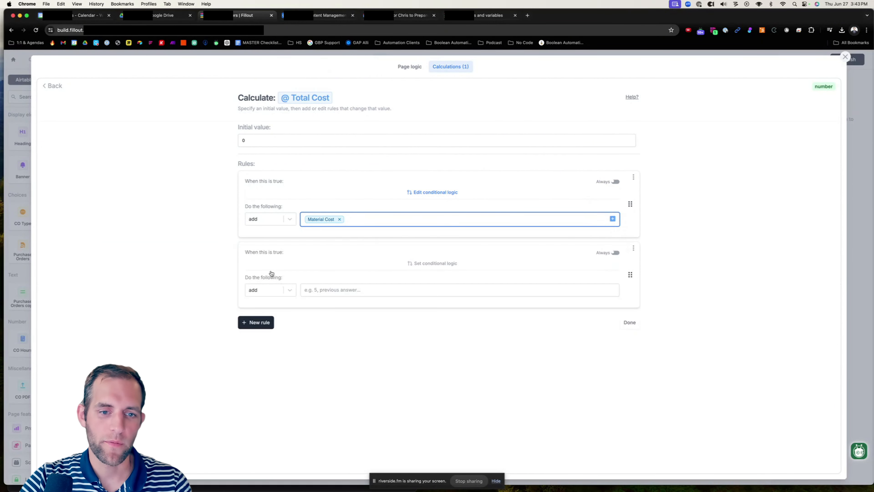
{"action": "left_click", "coordinate": [342, 268]}
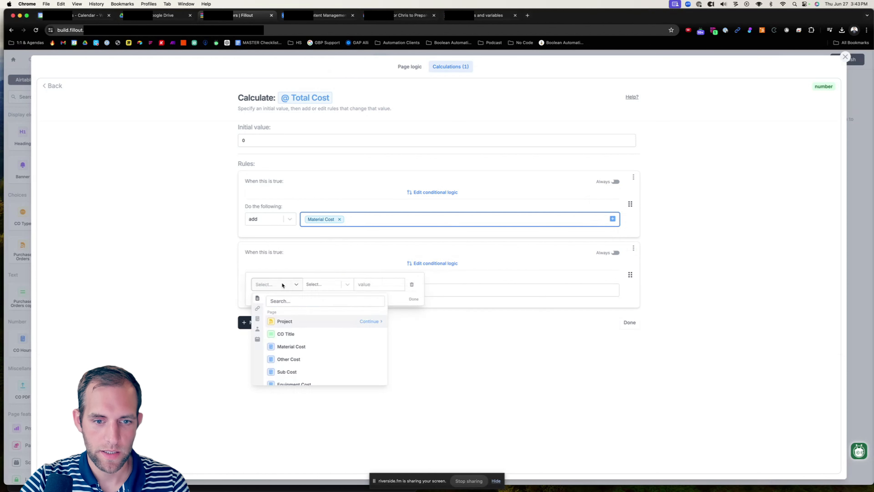
{"action": "left_click", "coordinate": [293, 358]}
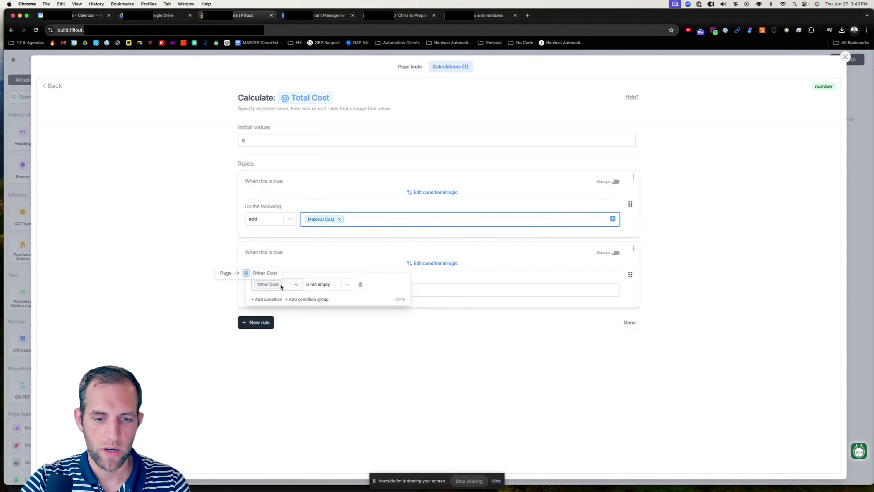
{"action": "left_click", "coordinate": [366, 328]}
{"action": "left_click", "coordinate": [340, 291]}
{"action": "left_click", "coordinate": [612, 290]}
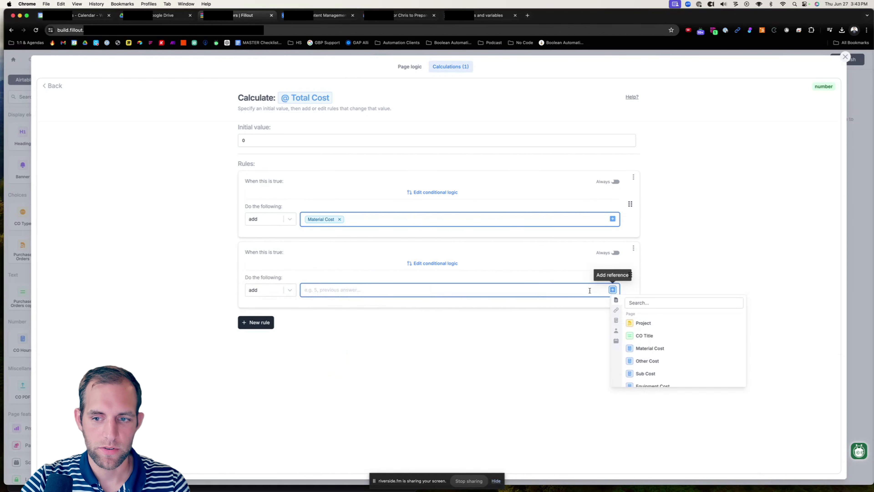
{"action": "left_click", "coordinate": [653, 361]}
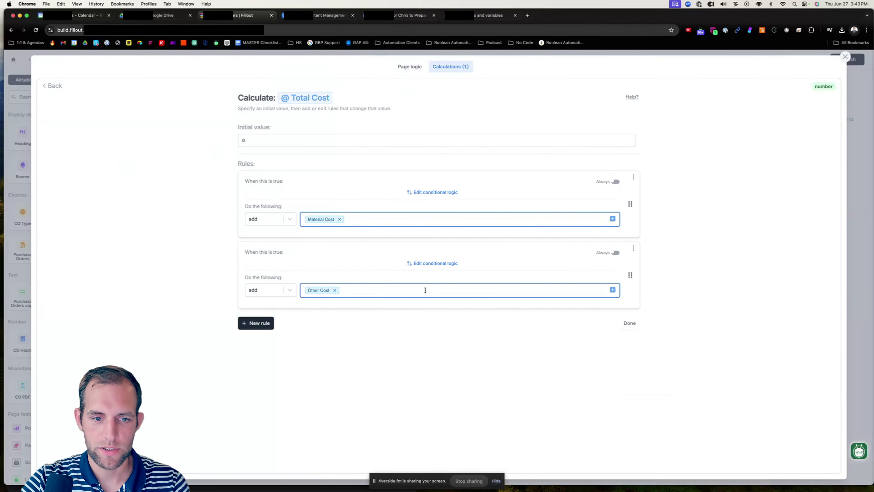
Create a third rule that adds the Sub Cost value when Sub Cost is not empty
{"action": "left_click", "coordinate": [265, 324]}
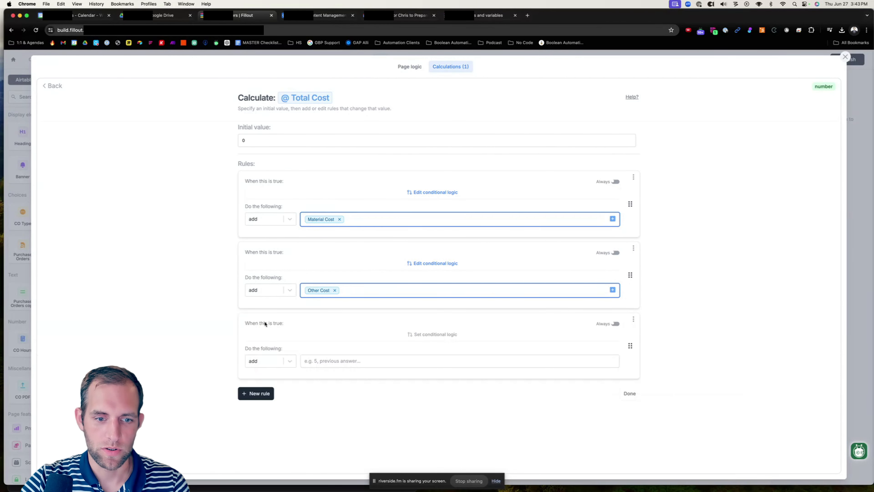
{"action": "left_click", "coordinate": [266, 366]}
{"action": "left_click", "coordinate": [279, 338]}
{"action": "left_click", "coordinate": [288, 357]}
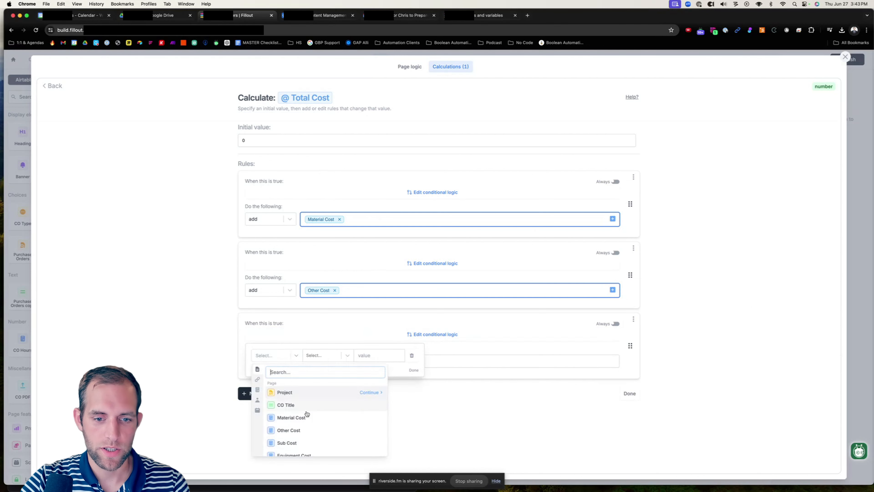
{"action": "left_click", "coordinate": [302, 442]}
{"action": "left_click", "coordinate": [326, 355]}
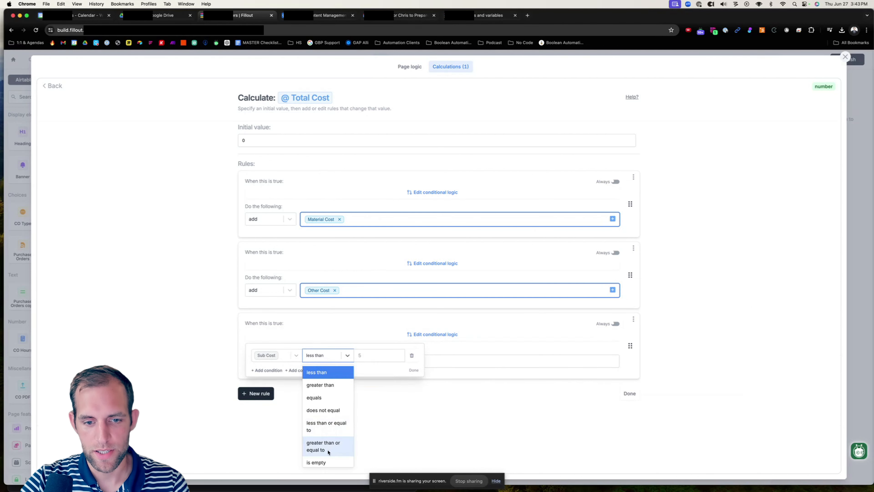
{"action": "scroll", "coordinate": [328, 451], "scroll_direction": "down", "scroll_amount": 1}
{"action": "left_click", "coordinate": [329, 460]}
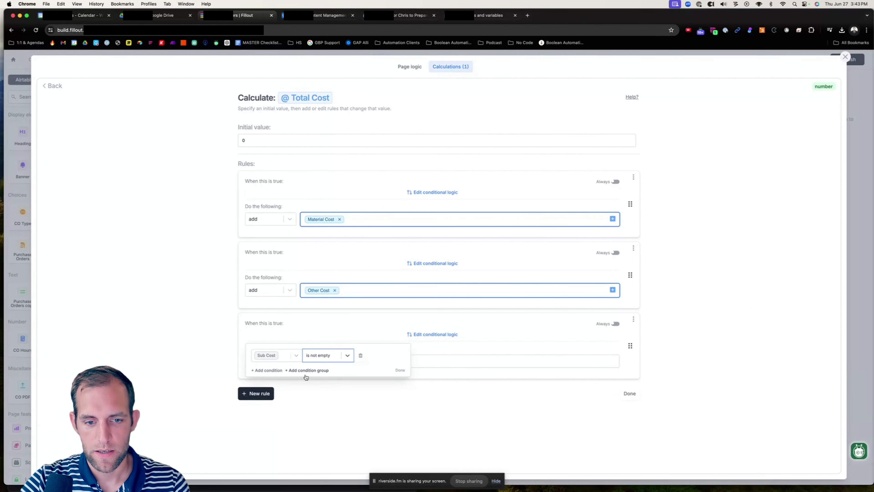
{"action": "left_click", "coordinate": [372, 414]}
{"action": "left_click", "coordinate": [325, 363]}
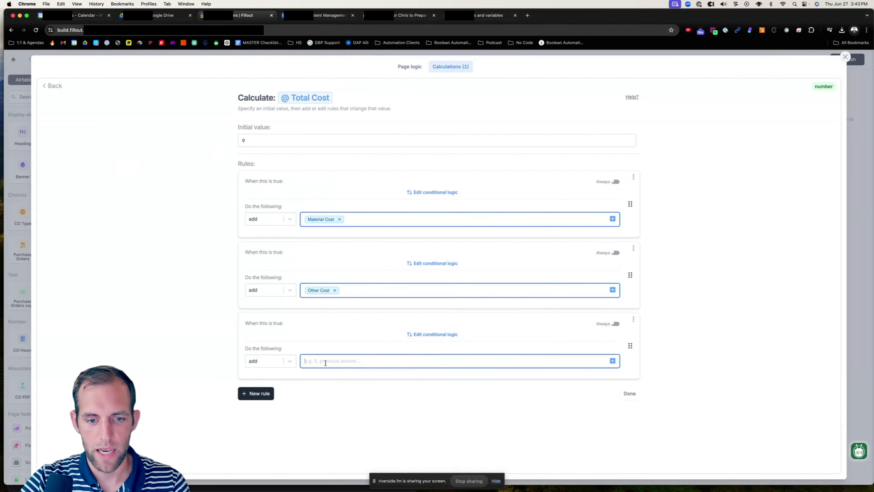
{"action": "left_click", "coordinate": [613, 361]}
{"action": "left_click", "coordinate": [647, 444]}
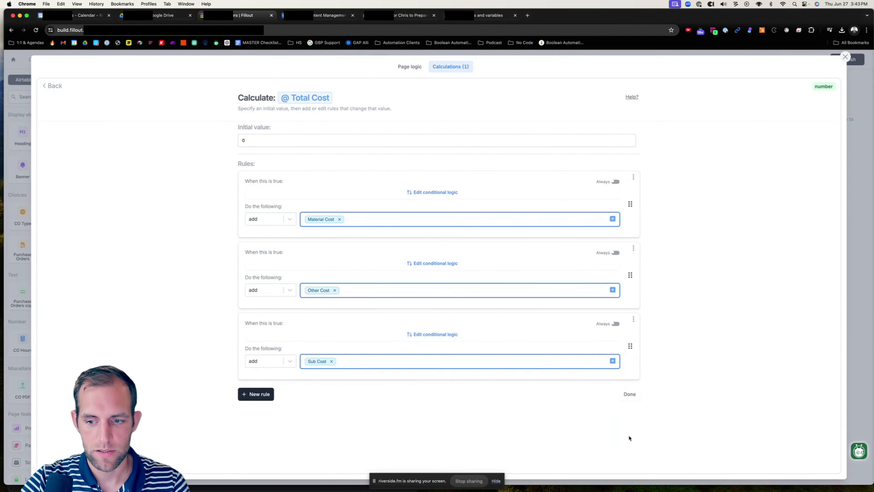
Create a fourth rule that adds the Equipment Cost value when Equipment Cost is not empty, and return to the form editor
{"action": "left_click", "coordinate": [256, 393]}
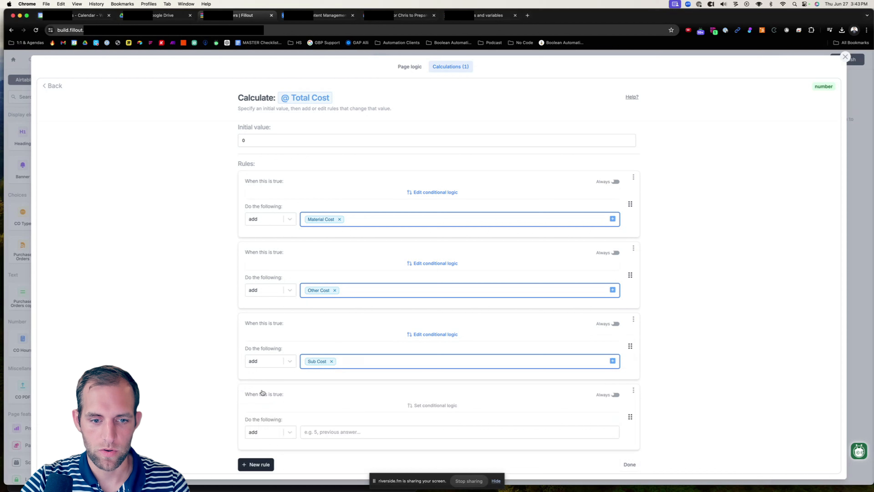
{"action": "left_click", "coordinate": [299, 409]}
{"action": "left_click", "coordinate": [274, 430]}
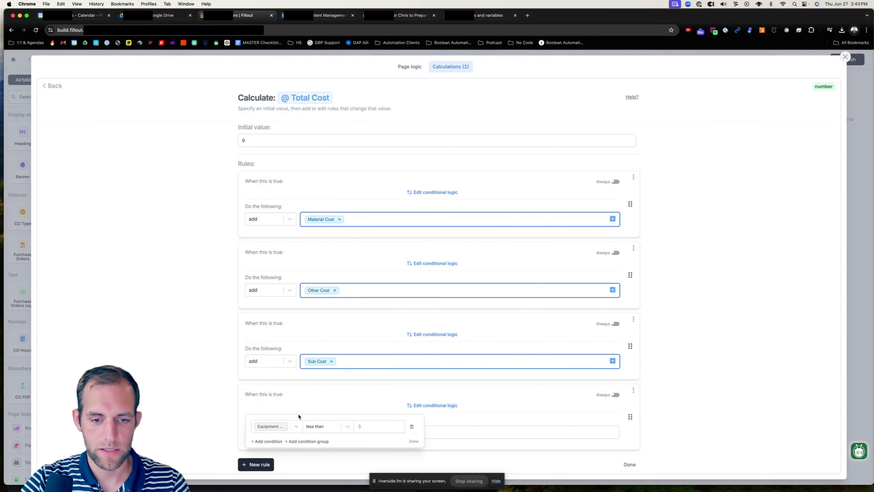
{"action": "left_click", "coordinate": [324, 427]}
{"action": "scroll", "coordinate": [324, 468], "scroll_direction": "down", "scroll_amount": 5}
{"action": "left_click", "coordinate": [323, 473]}
{"action": "left_click", "coordinate": [189, 391]}
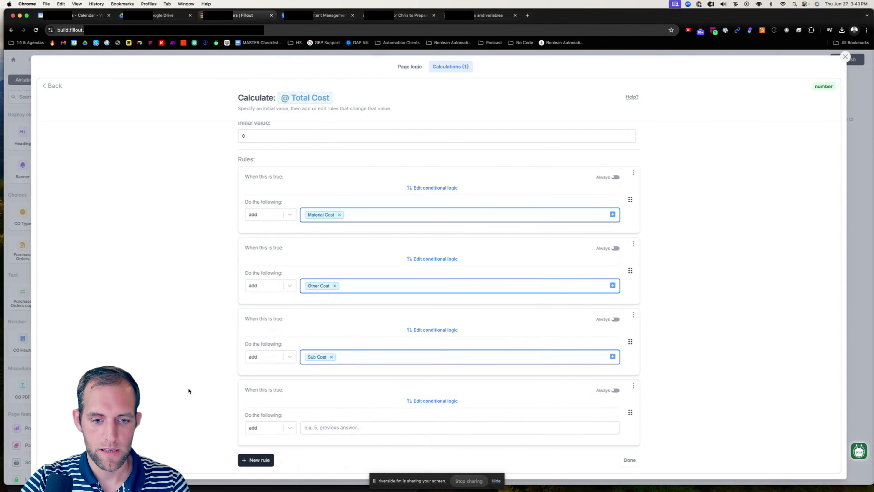
{"action": "left_click", "coordinate": [347, 429]}
{"action": "left_click", "coordinate": [613, 427]}
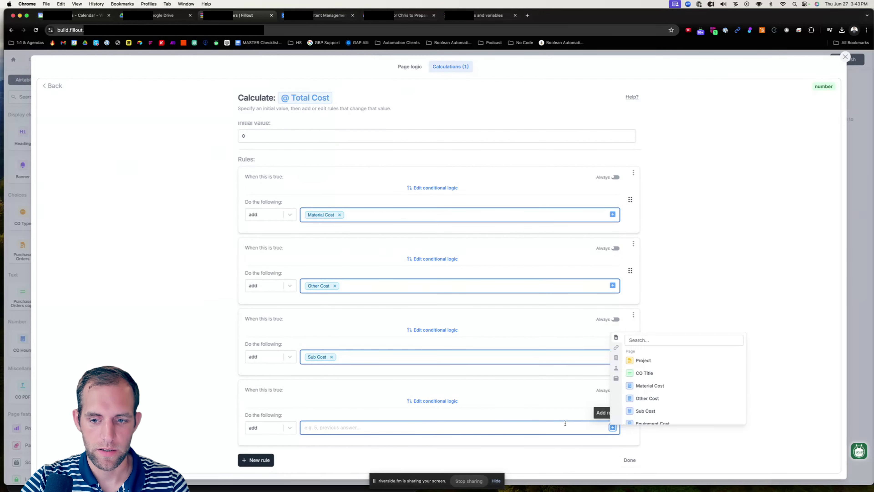
{"action": "left_click", "coordinate": [654, 413]}
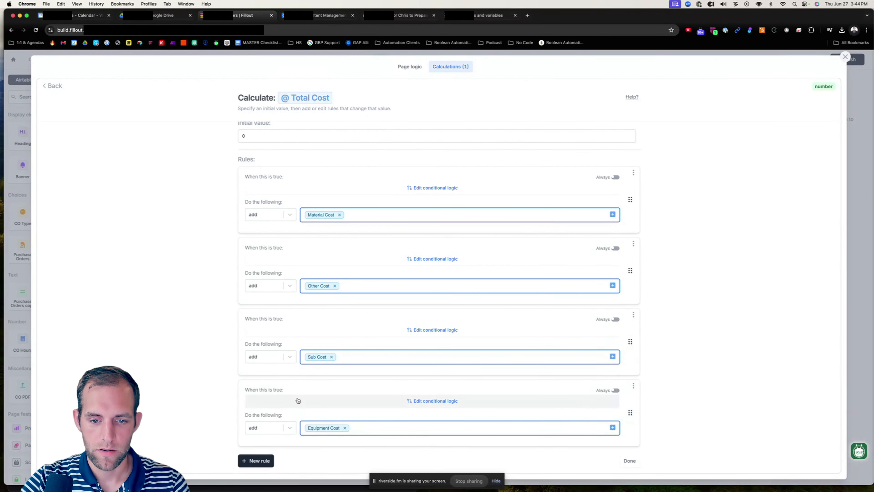
{"action": "left_click", "coordinate": [628, 462]}
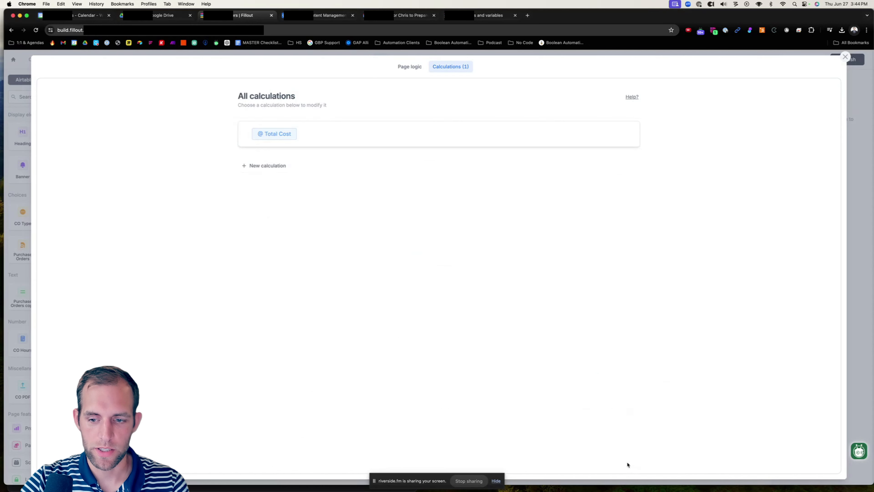
{"action": "left_click", "coordinate": [846, 56]}
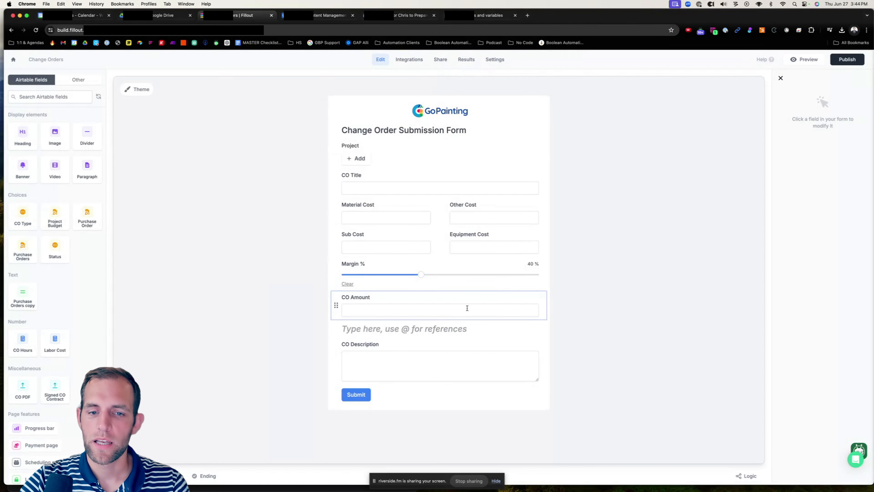
Fill the empty heading below CO Amount with "Your Total Cost is:" followed by a reference to the Total Cost calculation
{"action": "left_click", "coordinate": [356, 305]}
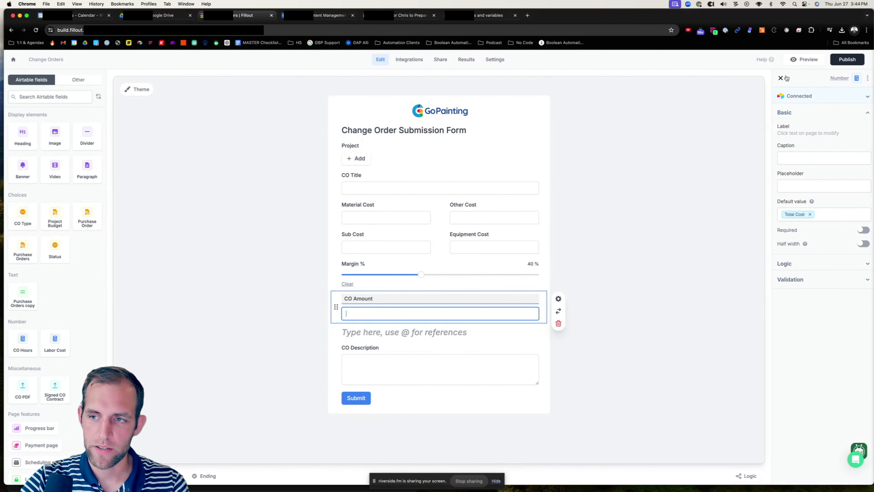
{"action": "left_click", "coordinate": [377, 333]}
{"action": "type", "text": "@"}
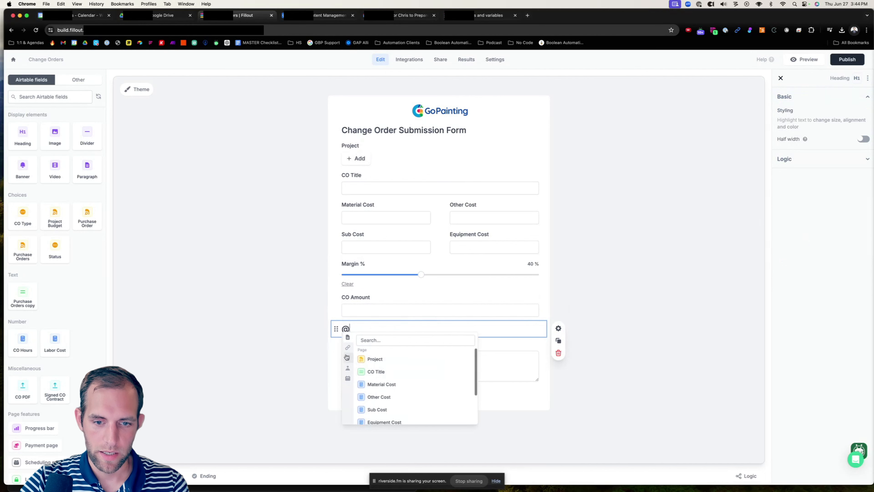
{"action": "left_click", "coordinate": [348, 357]}
{"action": "left_click", "coordinate": [375, 355]}
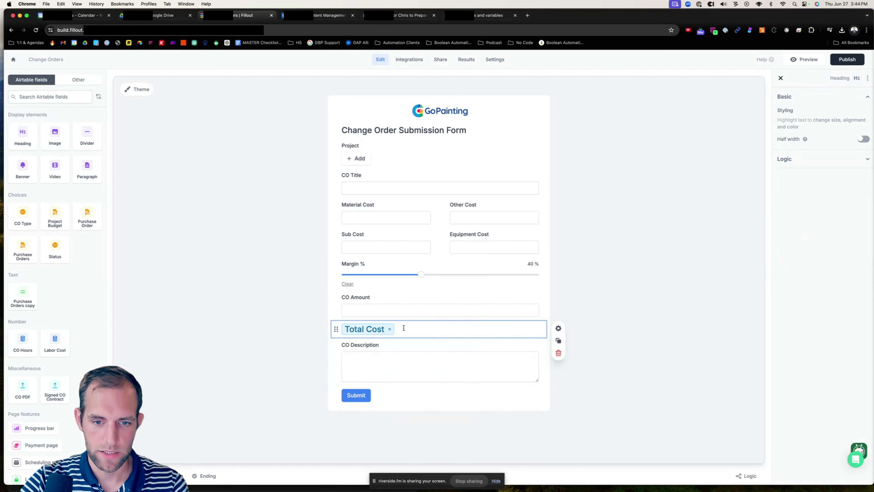
{"action": "type", "text": "Your Tot"}
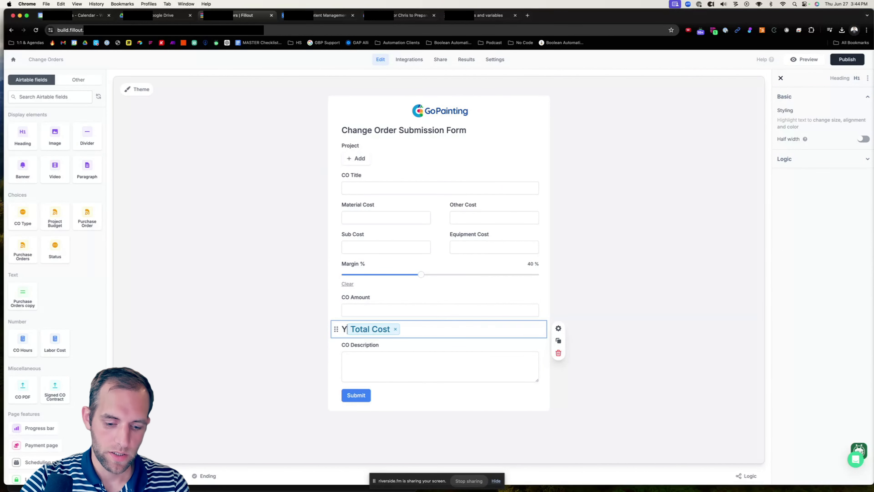
{"action": "type", "text": "al Cost i"}
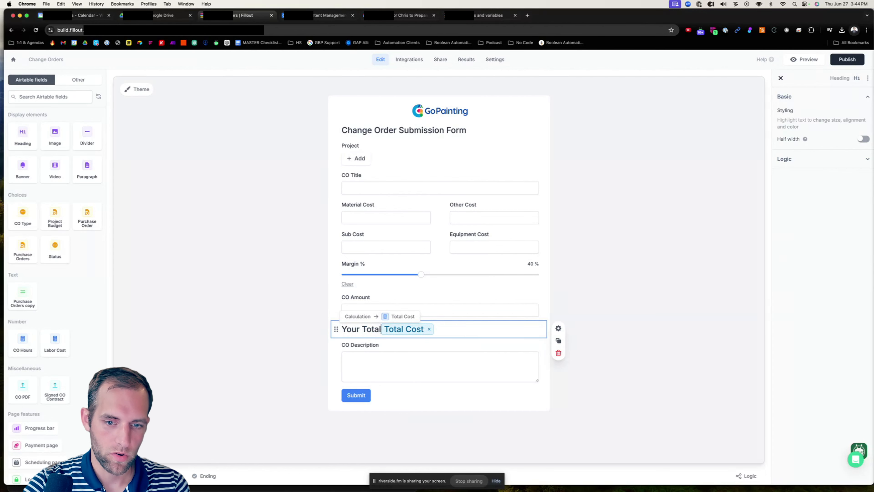
{"action": "type", "text": "s:"}
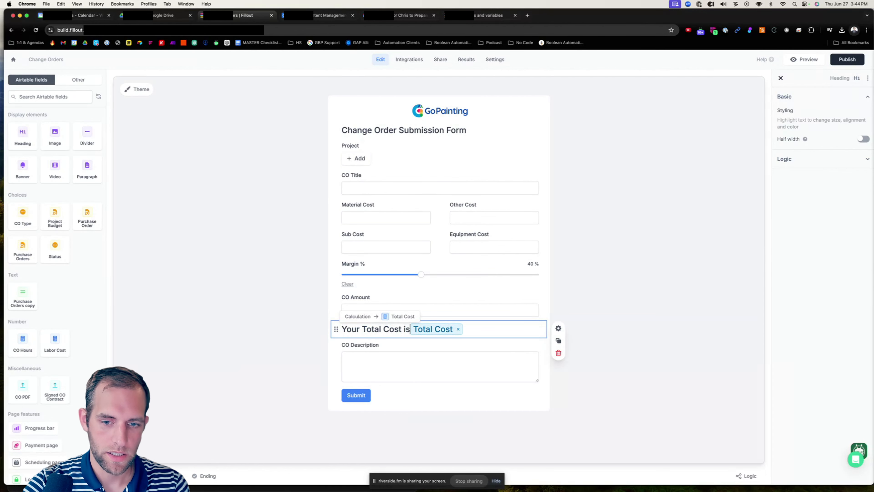
{"action": "left_click", "coordinate": [610, 335]}
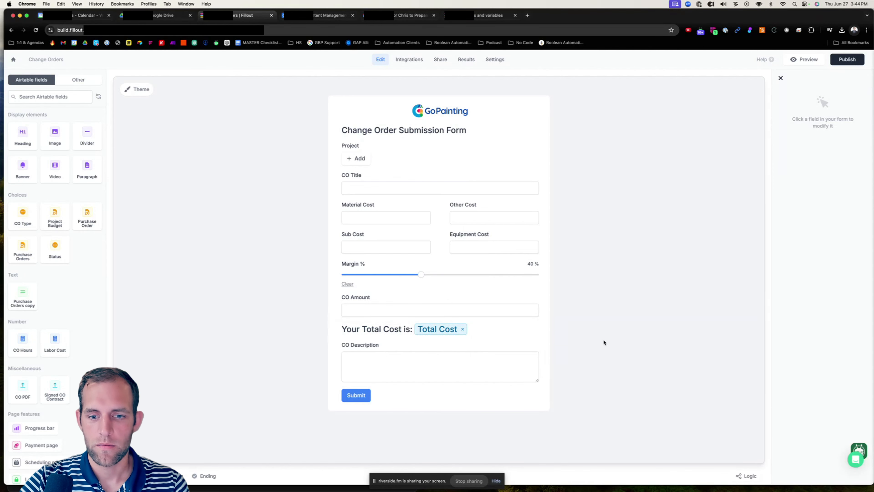
Test the form in preview with Material Cost 500, Other Cost 745, Sub Cost 789.123 and Equipment Cost 600, and return to the editor
{"action": "left_click", "coordinate": [799, 61]}
{"action": "left_click", "coordinate": [362, 201]}
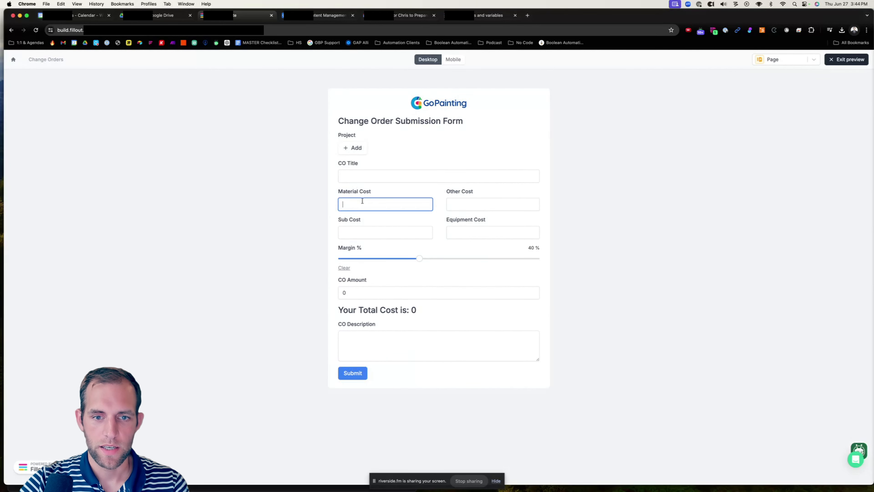
{"action": "type", "text": "500"}
{"action": "key", "text": "Tab"}
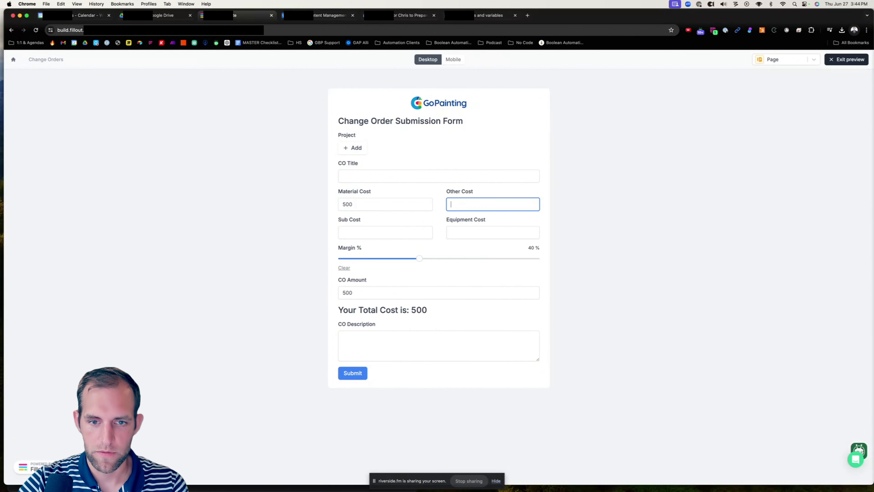
{"action": "type", "text": "745"}
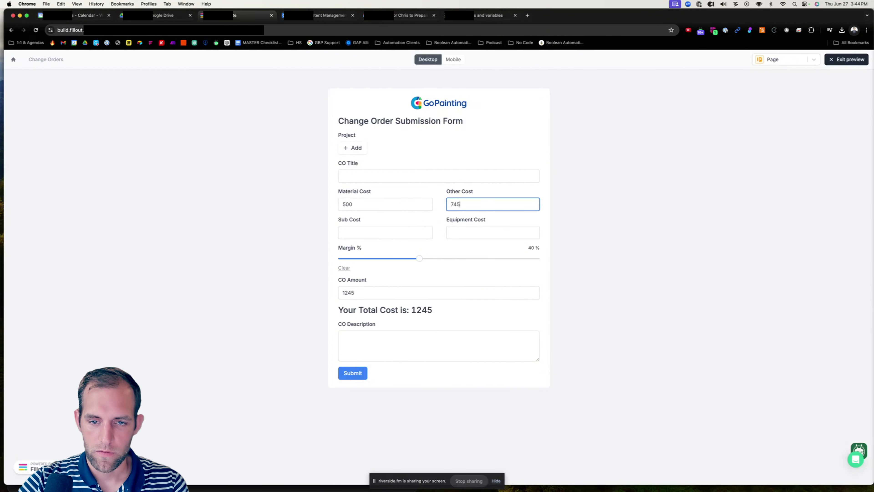
{"action": "key", "text": "Tab"}
{"action": "type", "text": "78"}
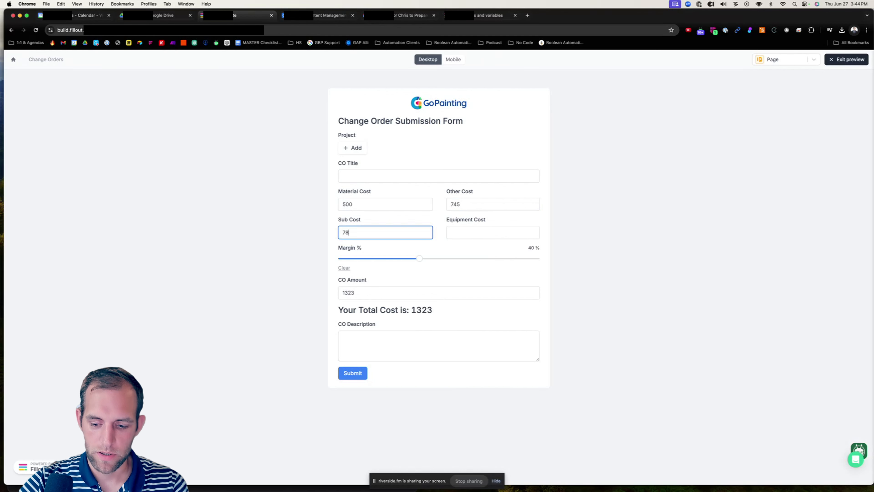
{"action": "type", "text": "9.123"}
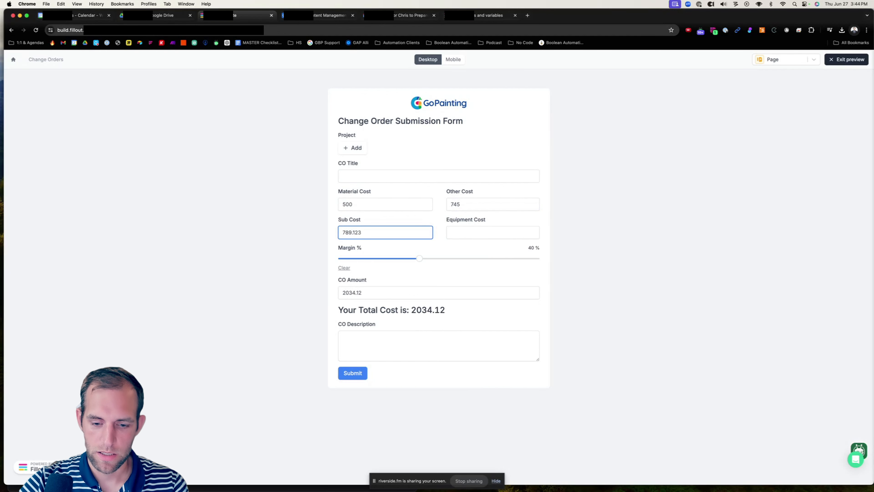
{"action": "key", "text": "Tab"}
{"action": "type", "text": "600"}
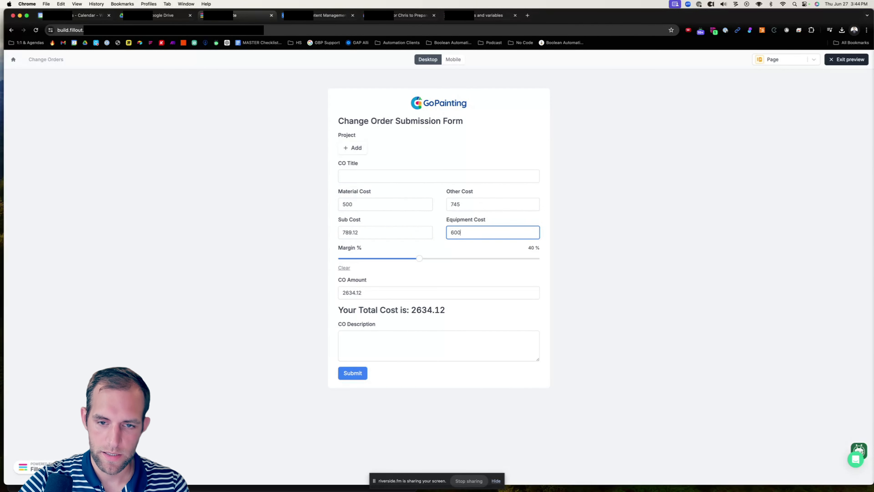
{"action": "left_click", "coordinate": [573, 207]}
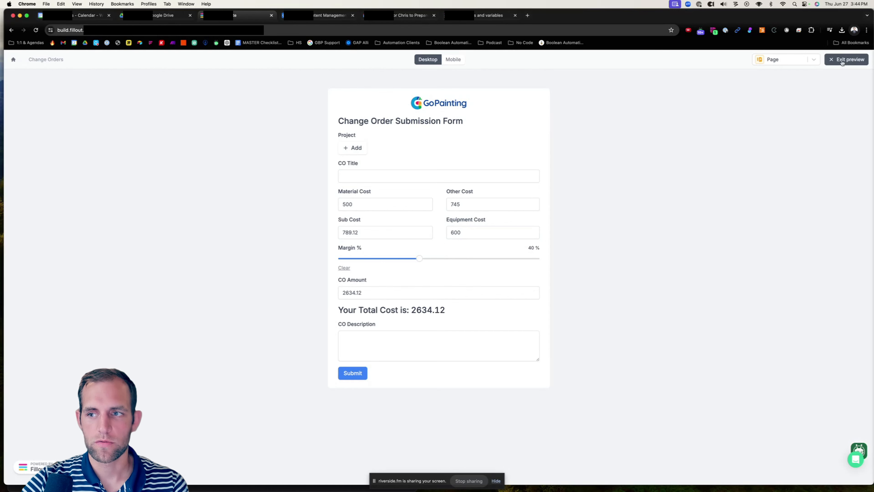
{"action": "left_click", "coordinate": [830, 65]}
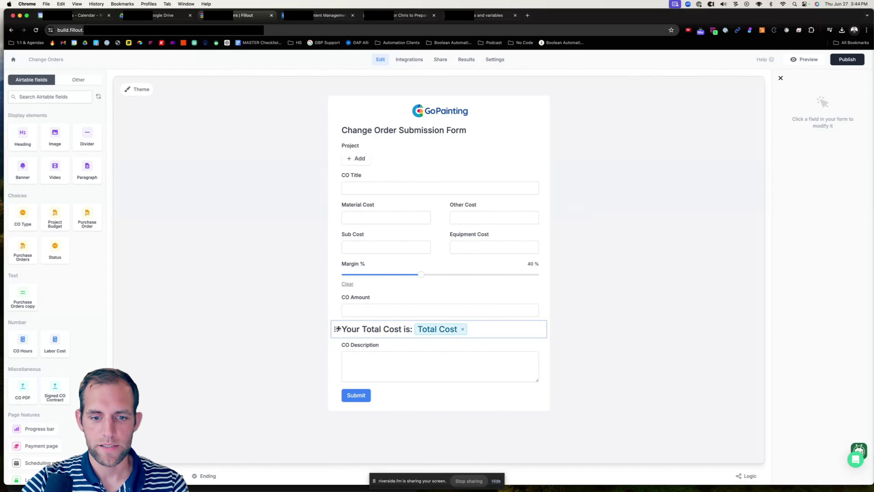
Move the total cost heading above the Margin % slider and reword its text to "Your Total Costs are:"
{"action": "left_click_drag", "start_coordinate": [336, 328], "coordinate": [354, 261]}
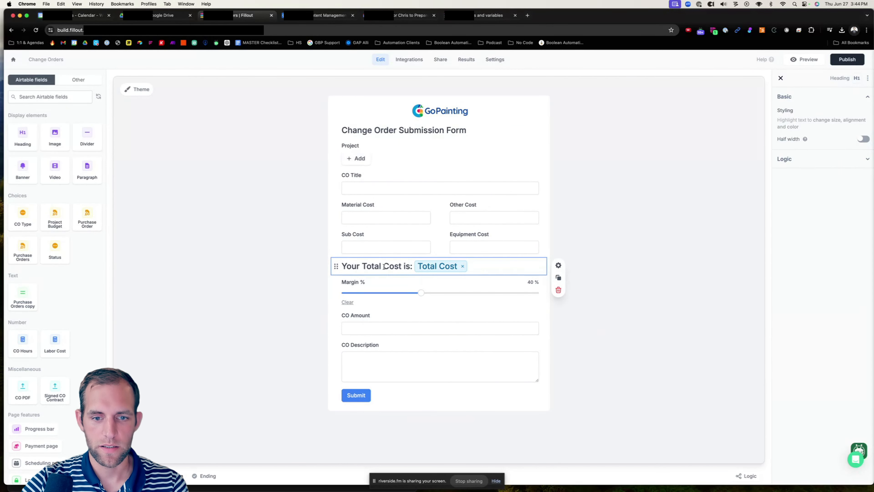
{"action": "left_click", "coordinate": [401, 265]}
{"action": "type", "text": "s"}
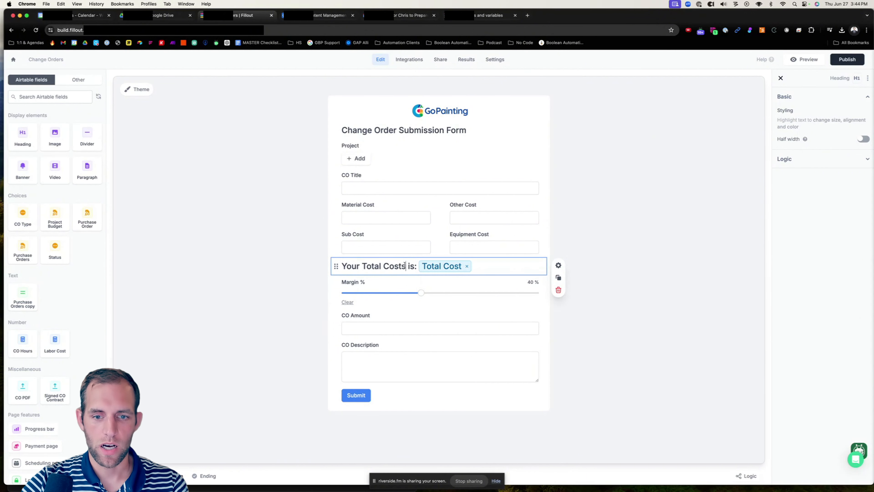
{"action": "double_click", "coordinate": [411, 266]}
{"action": "type", "text": "are"}
{"action": "key", "text": "Escape"}
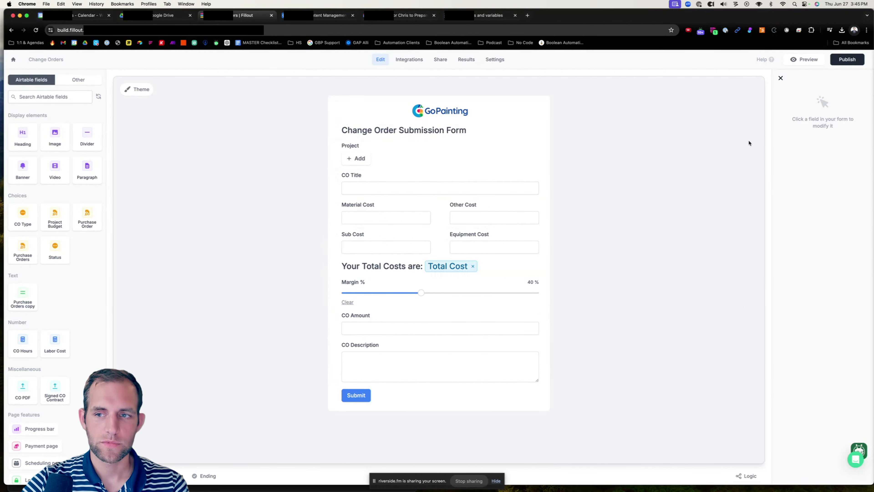
Duplicate the total costs heading below the Margin % slider and change the copy to "Your Retail Price is:" without the Total Cost reference
{"action": "left_click", "coordinate": [406, 266]}
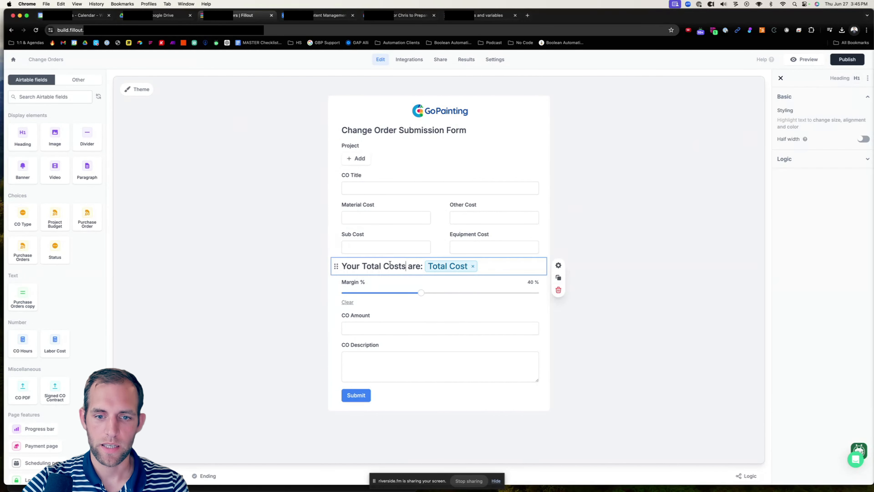
{"action": "left_click", "coordinate": [559, 277]}
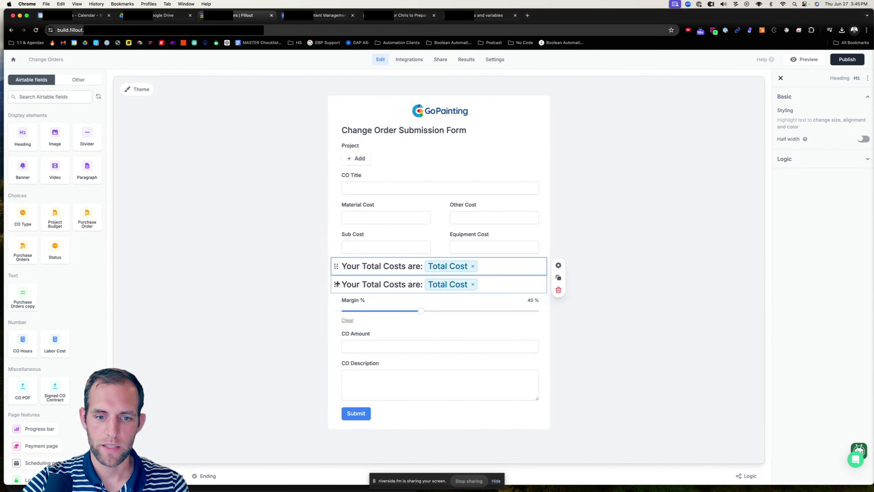
{"action": "left_click_drag", "start_coordinate": [336, 285], "coordinate": [357, 328]}
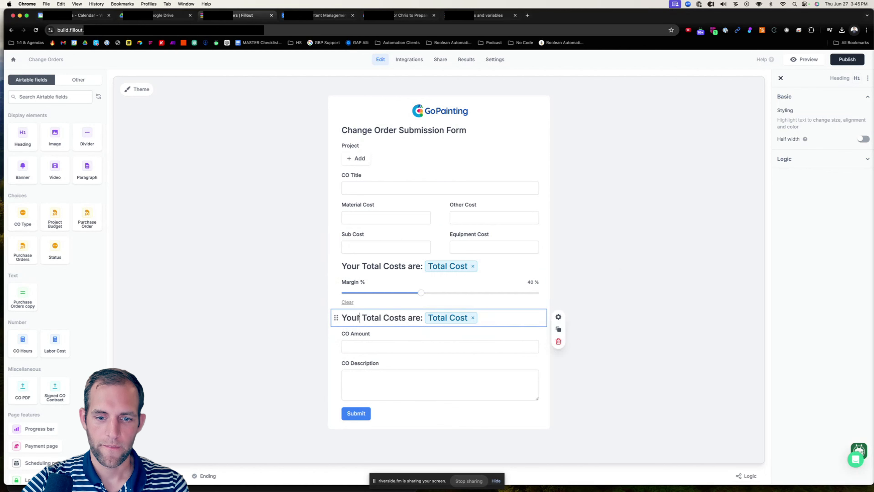
{"action": "type", "text": "Retail"}
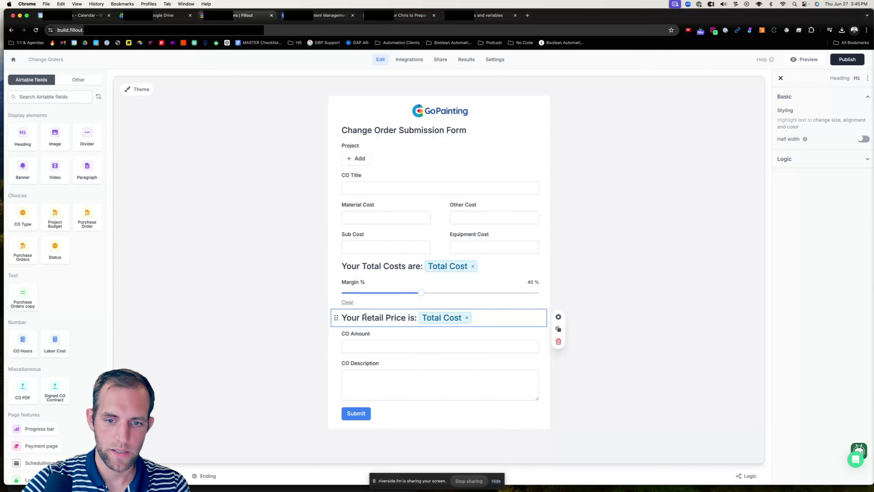
{"action": "left_click", "coordinate": [466, 318]}
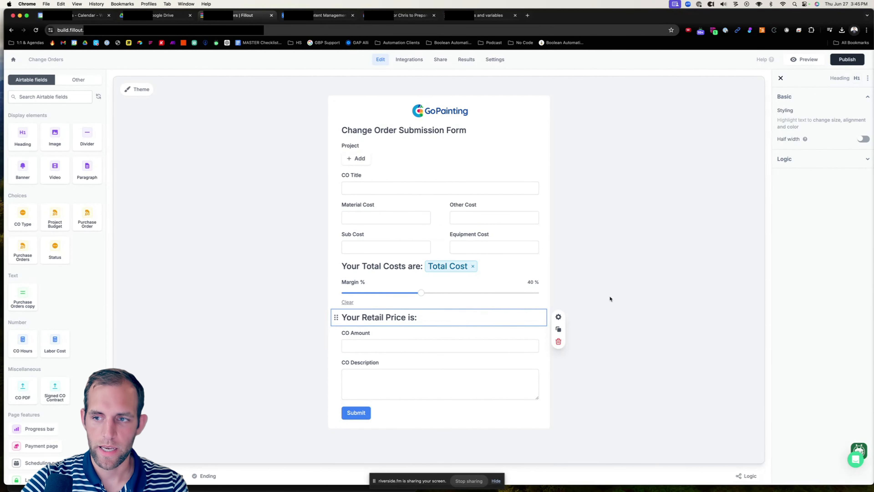
Create a new number calculation named "Retail Price" in the form's logic
{"action": "left_click", "coordinate": [744, 475]}
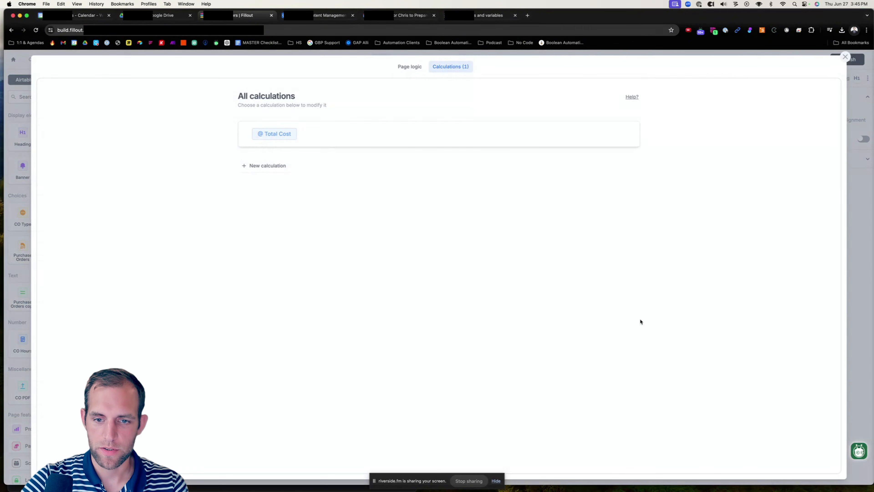
{"action": "left_click", "coordinate": [267, 167]}
{"action": "left_click", "coordinate": [256, 135]}
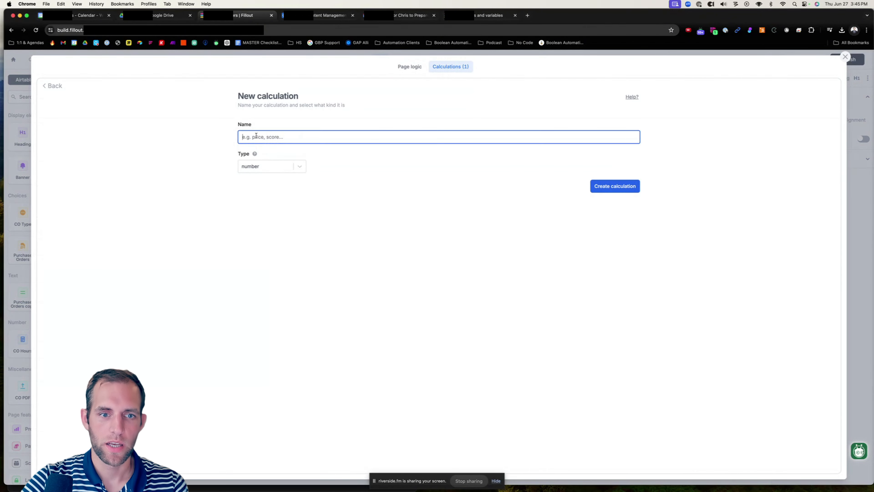
{"action": "type", "text": "Retail"}
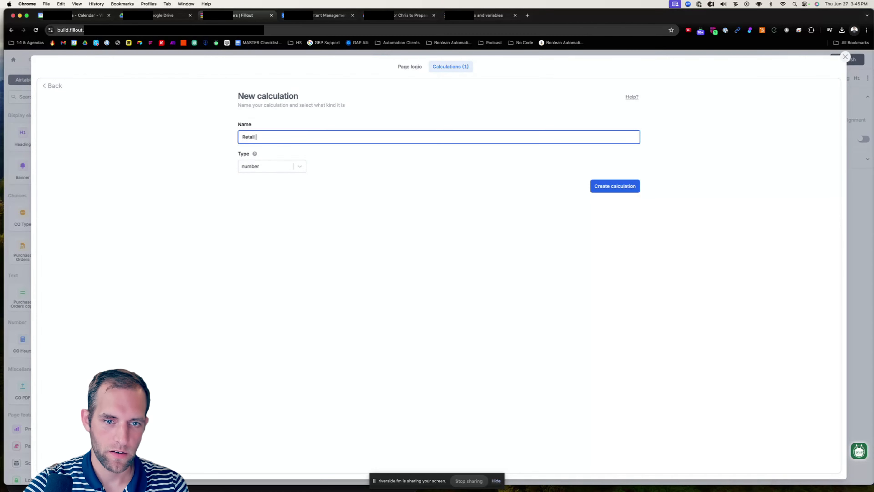
{"action": "type", "text": " PRic"}
{"action": "key", "text": "BackSpace"}
{"action": "key", "text": "BackSpace"}
{"action": "key", "text": "BackSpace"}
{"action": "type", "text": "rice"}
{"action": "left_click", "coordinate": [267, 169]}
{"action": "left_click", "coordinate": [399, 176]}
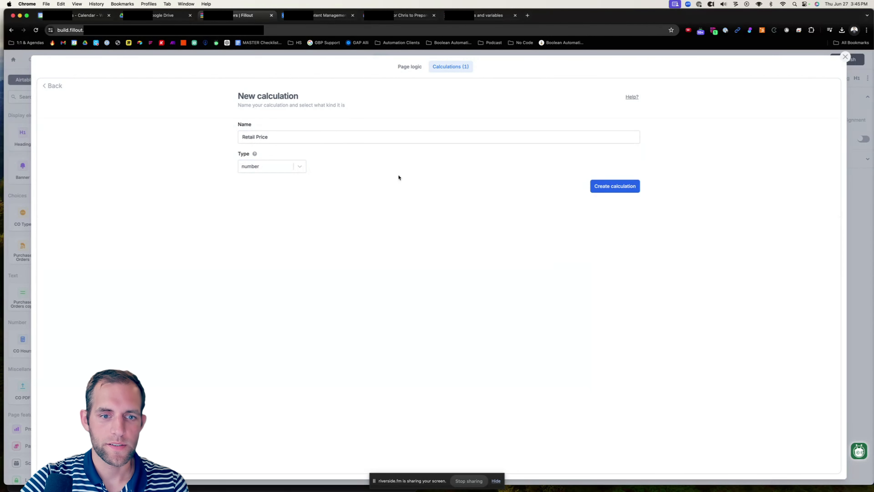
{"action": "left_click", "coordinate": [614, 189]}
Set the initial value of the Retail Price calculation to the Total Cost calculation
{"action": "left_click", "coordinate": [310, 144]}
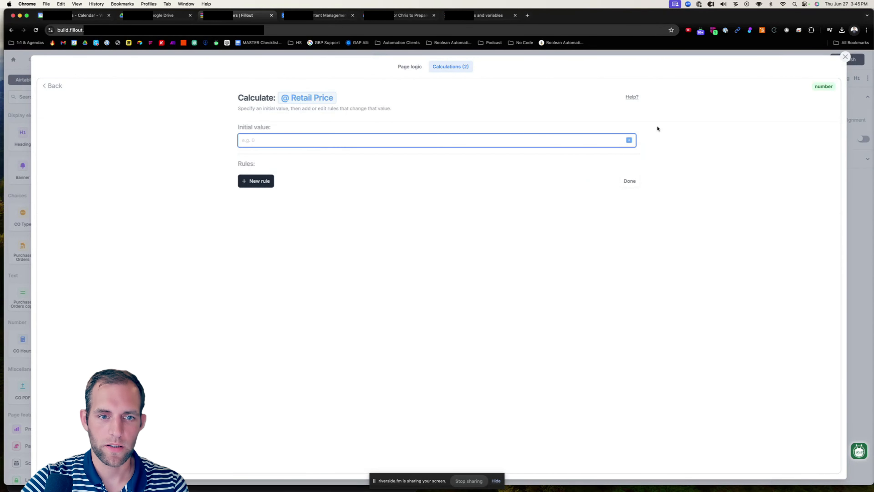
{"action": "left_click", "coordinate": [629, 140]}
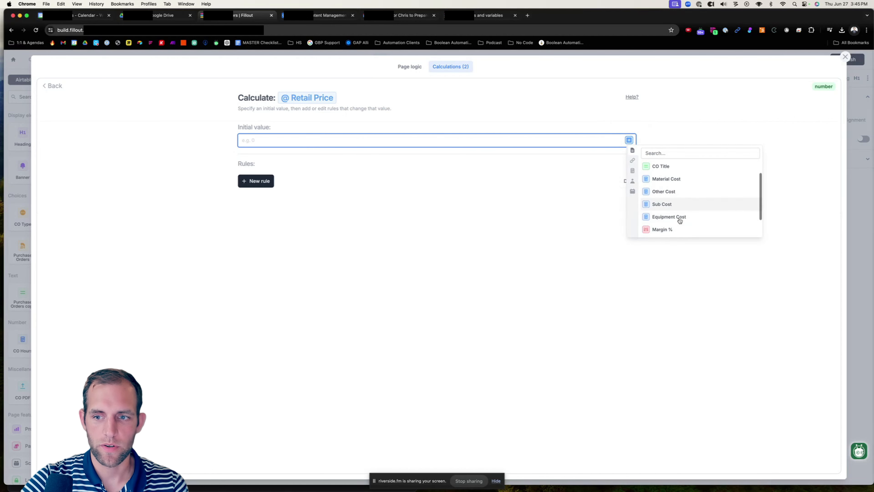
{"action": "scroll", "coordinate": [678, 218], "scroll_direction": "down", "scroll_amount": 3}
{"action": "left_click", "coordinate": [678, 216]}
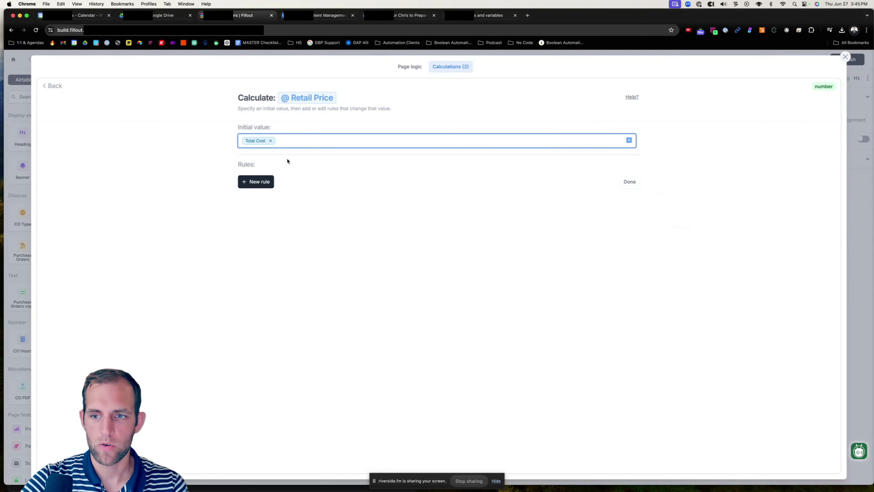
Add a rule without conditions that divides Retail Price by the Margin % field, and finish the calculation
{"action": "left_click", "coordinate": [257, 181]}
{"action": "left_click", "coordinate": [259, 273]}
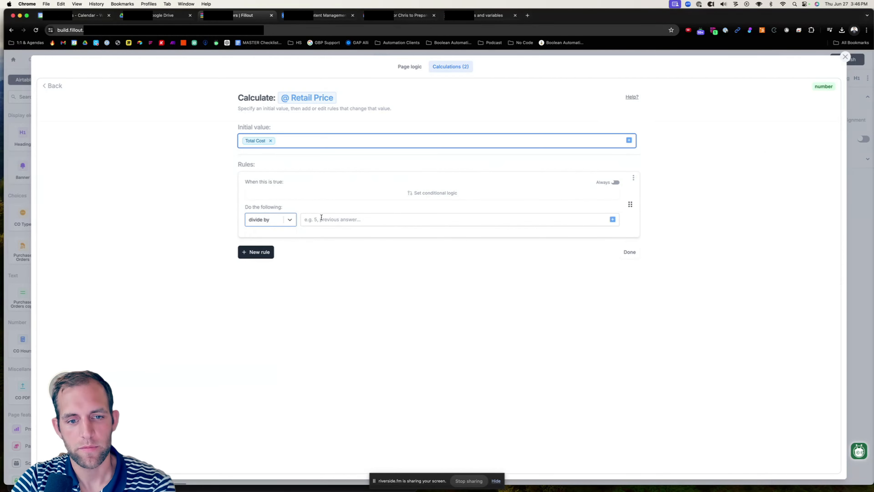
{"action": "left_click", "coordinate": [321, 217]}
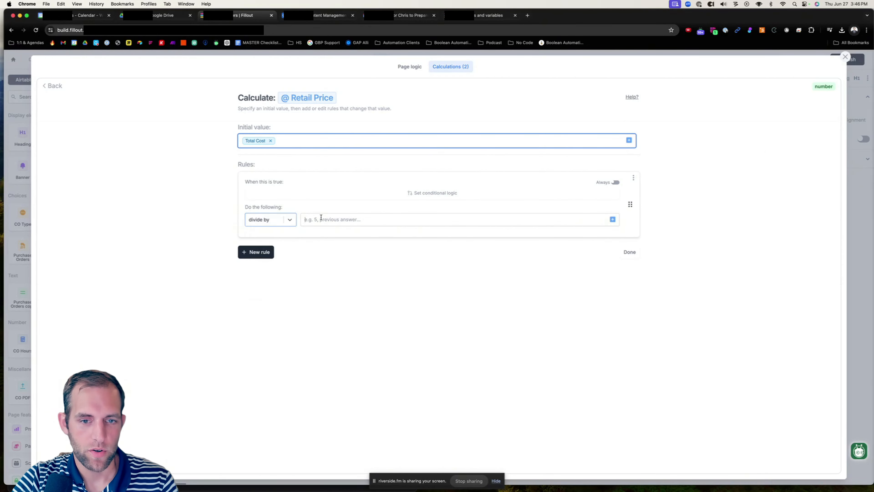
{"action": "left_click", "coordinate": [613, 219]}
{"action": "left_click", "coordinate": [654, 266]}
{"action": "left_click", "coordinate": [274, 195]}
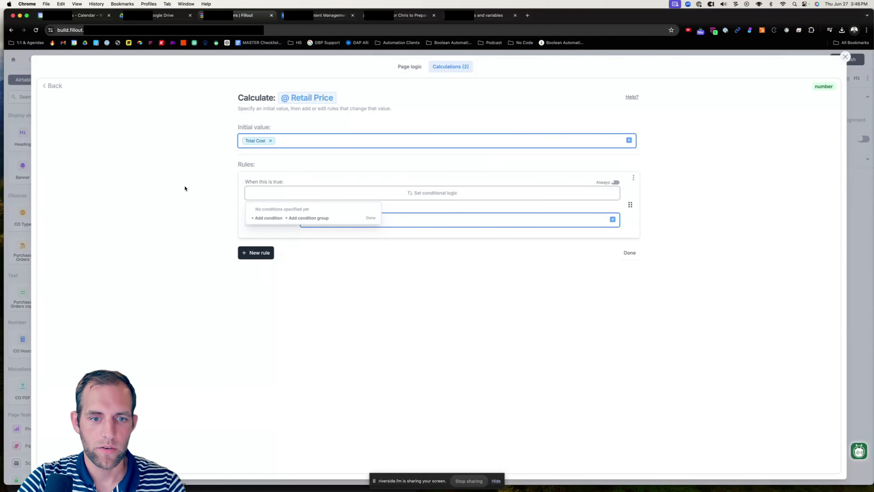
{"action": "left_click", "coordinate": [182, 191]}
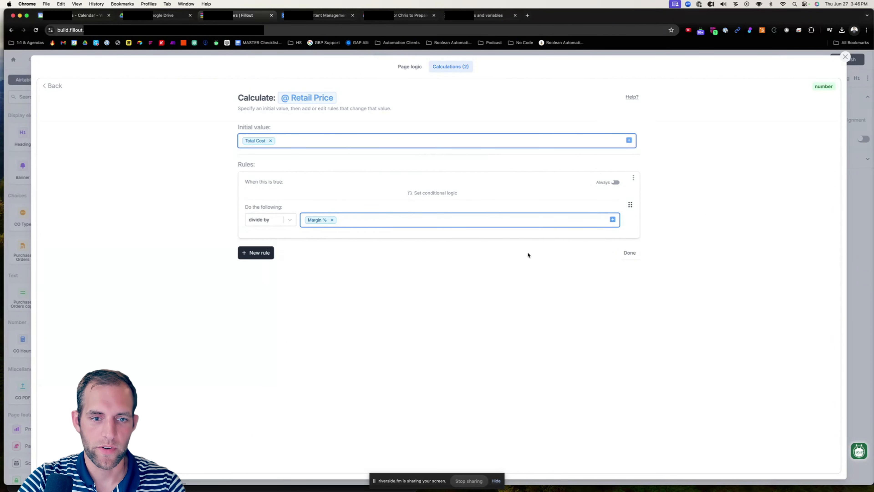
{"action": "left_click", "coordinate": [629, 253]}
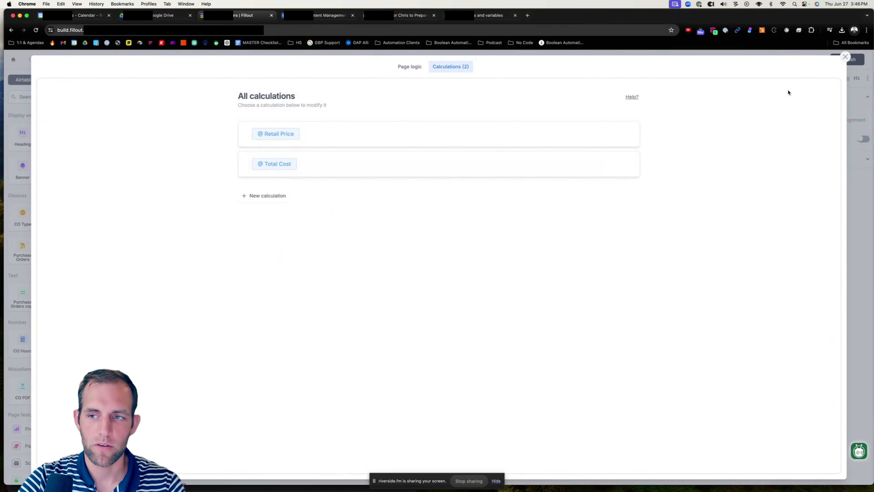
Close the calculations and insert the Retail Price calculation after "Your Retail Price is:" in the heading
{"action": "left_click", "coordinate": [843, 58]}
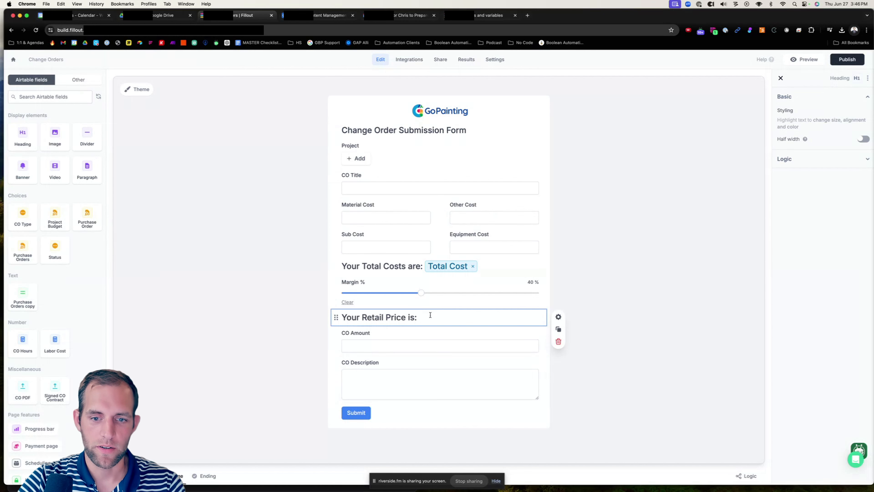
{"action": "type", "text": "@re"}
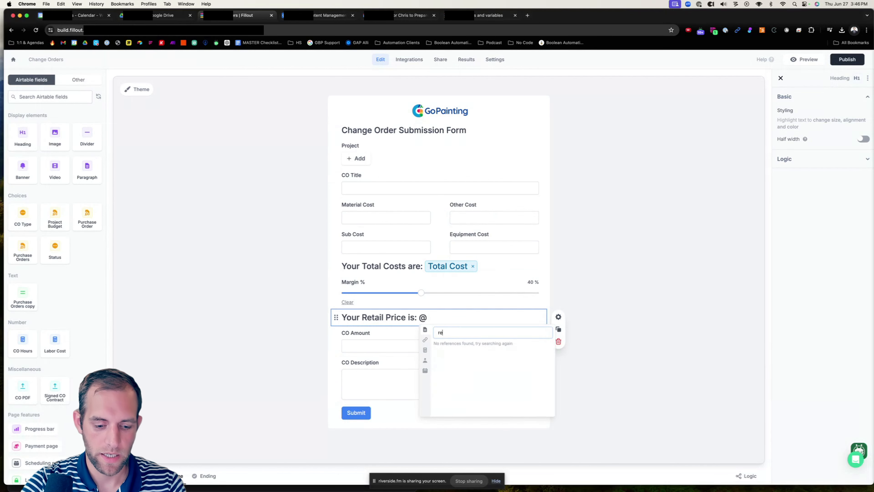
{"action": "key", "text": "Return"}
{"action": "left_click", "coordinate": [649, 315]}
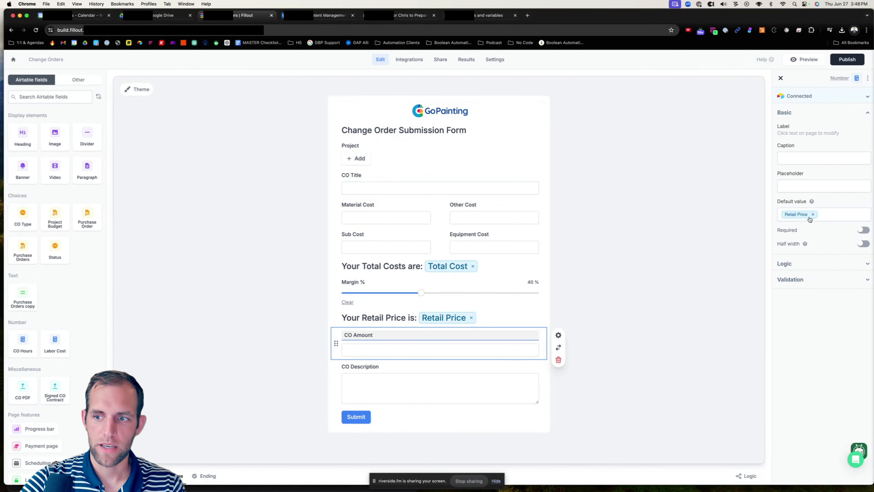
Create a new number calculation named "Inverse Percent Margin" in the form's logic
{"action": "left_click", "coordinate": [751, 476]}
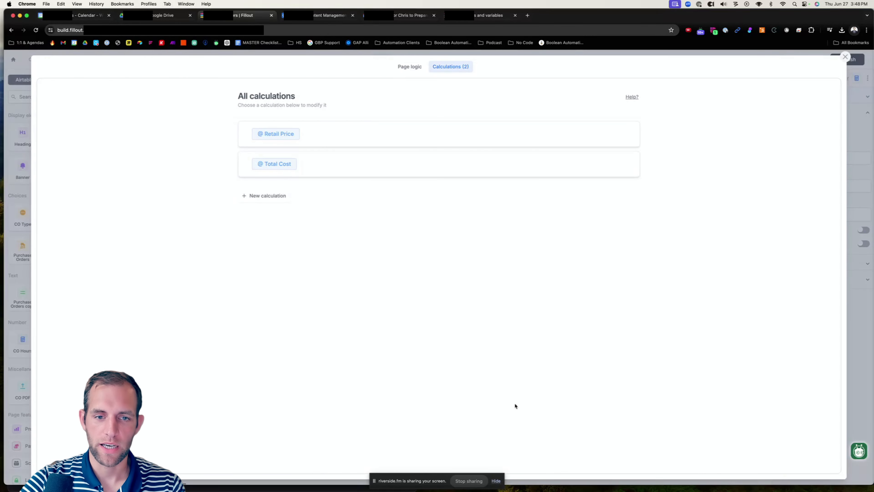
{"action": "left_click", "coordinate": [255, 196]}
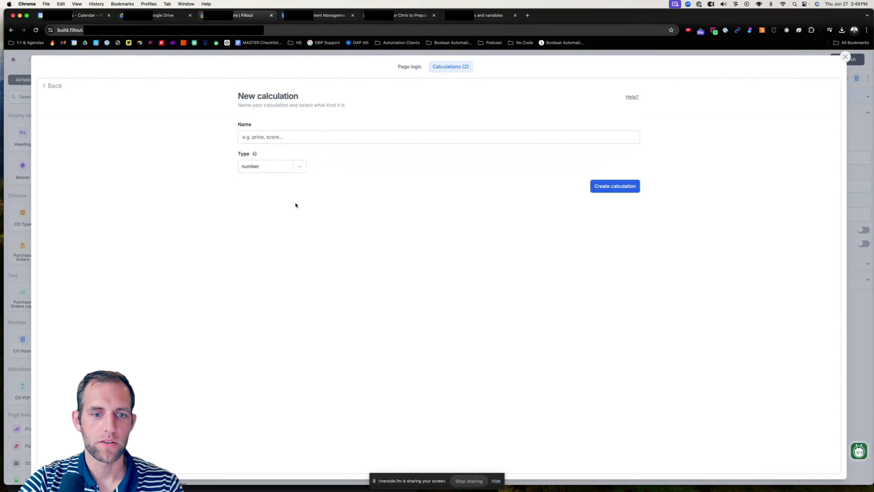
{"action": "left_click", "coordinate": [275, 137]}
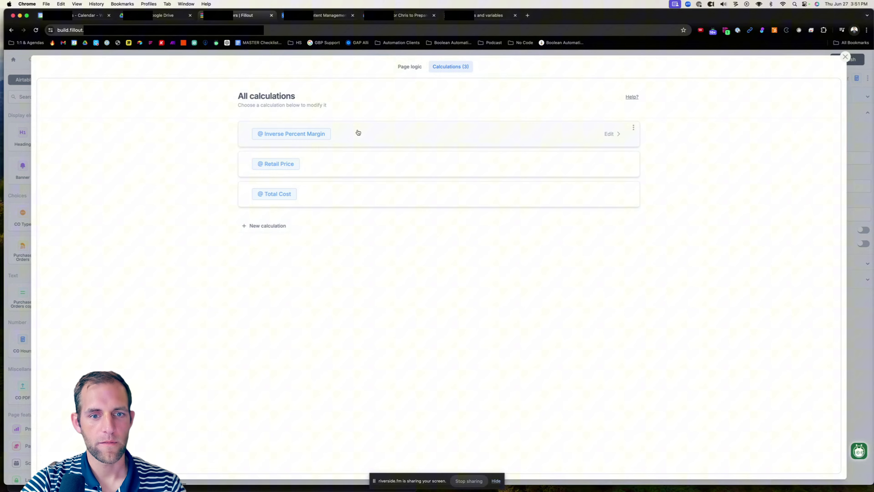
Review the initial values and rules of the Inverse Percent Margin and Retail Price calculations
{"action": "left_click", "coordinate": [357, 132]}
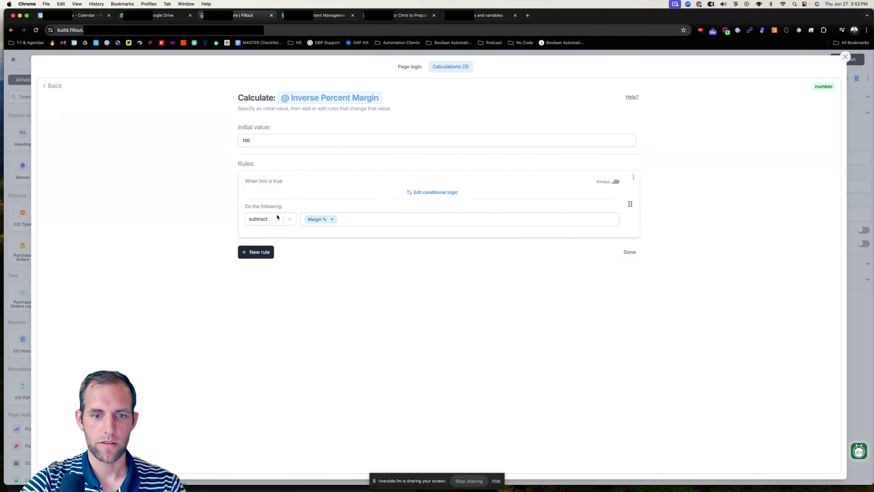
{"action": "left_click", "coordinate": [632, 252]}
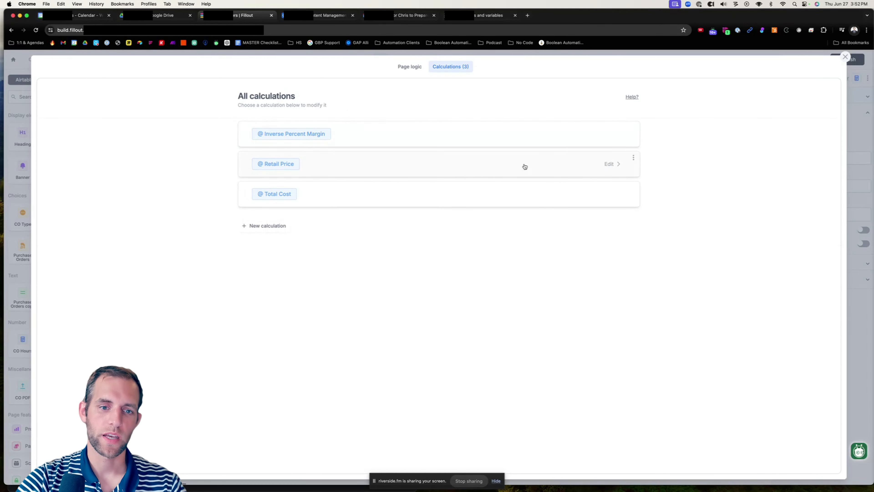
{"action": "left_click", "coordinate": [611, 165]}
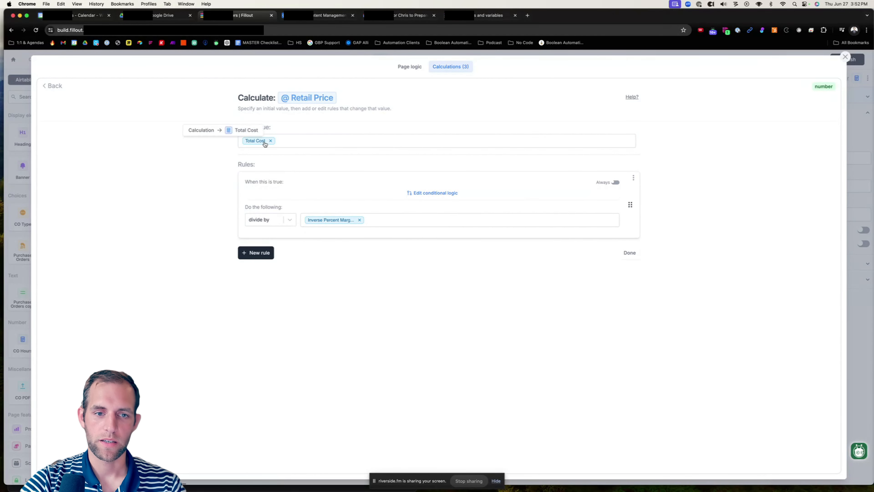
{"action": "left_click", "coordinate": [636, 254]}
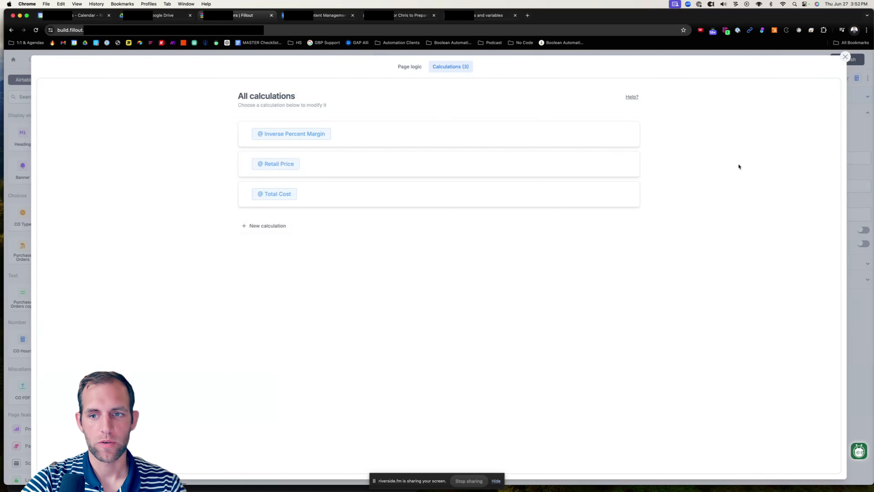
Create another number calculation named "Decimal Correct Reatil"
{"action": "left_click", "coordinate": [255, 227]}
{"action": "left_click", "coordinate": [295, 138]}
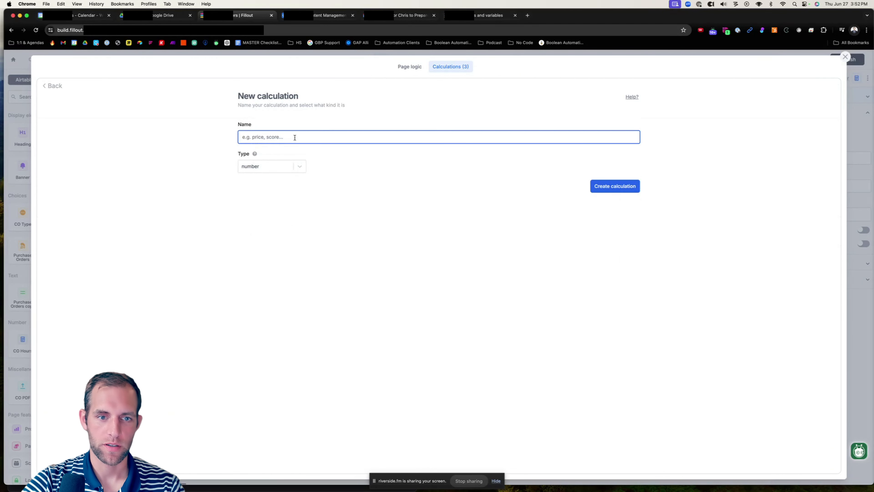
{"action": "type", "text": "Decimal Correct Reatil"}
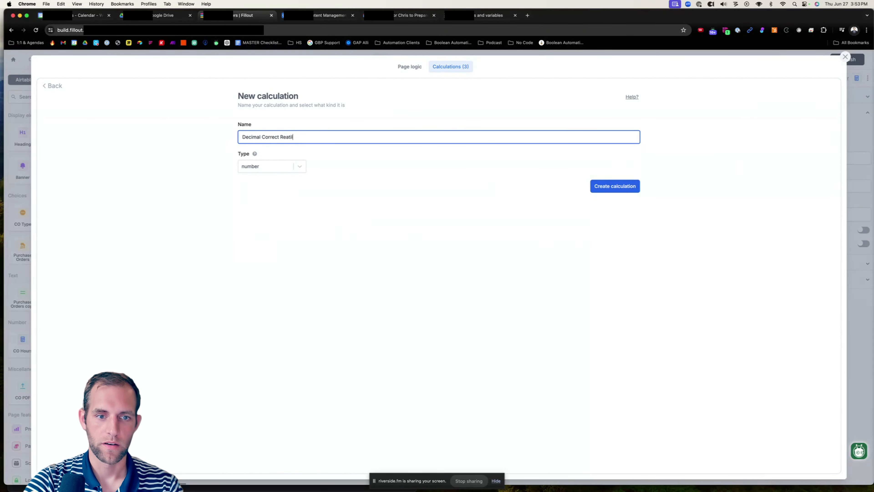
{"action": "left_click", "coordinate": [615, 186]}
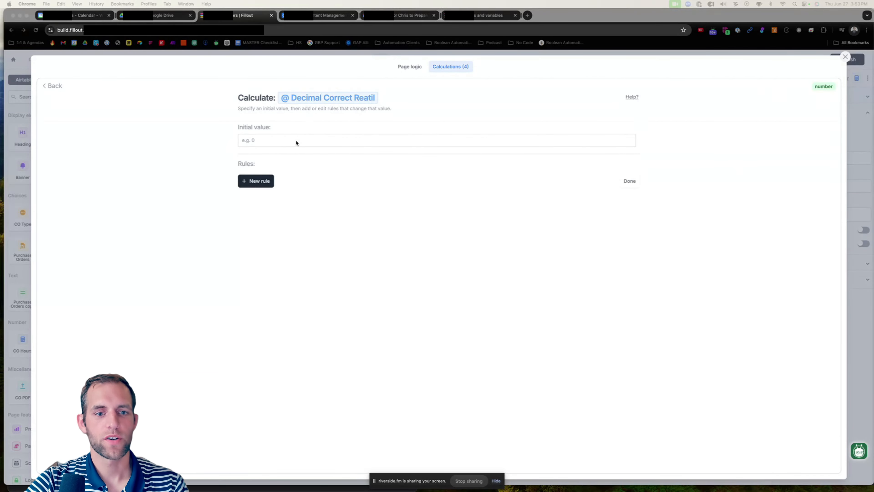
Set the initial value of the Decimal Correct Reatil calculation to the Retail Price calculation
{"action": "left_click", "coordinate": [292, 141]}
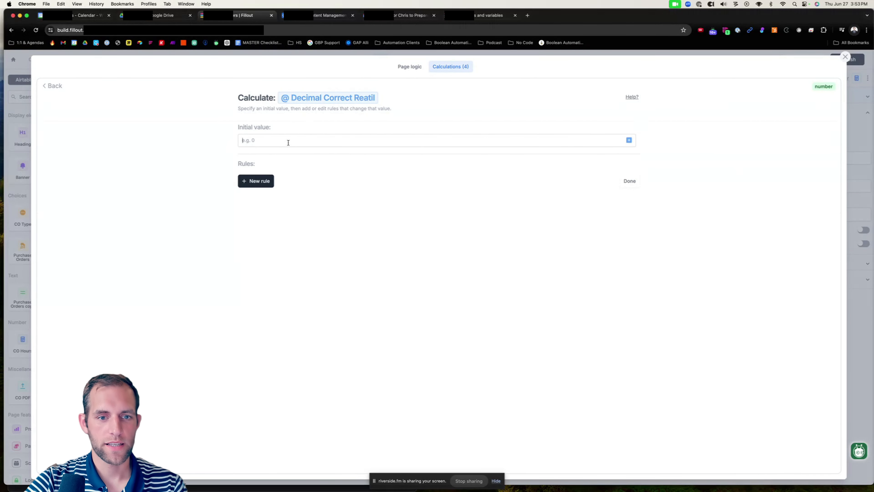
{"action": "left_click", "coordinate": [629, 139]}
{"action": "scroll", "coordinate": [656, 220], "scroll_direction": "down", "scroll_amount": 1}
{"action": "scroll", "coordinate": [655, 220], "scroll_direction": "down", "scroll_amount": 4}
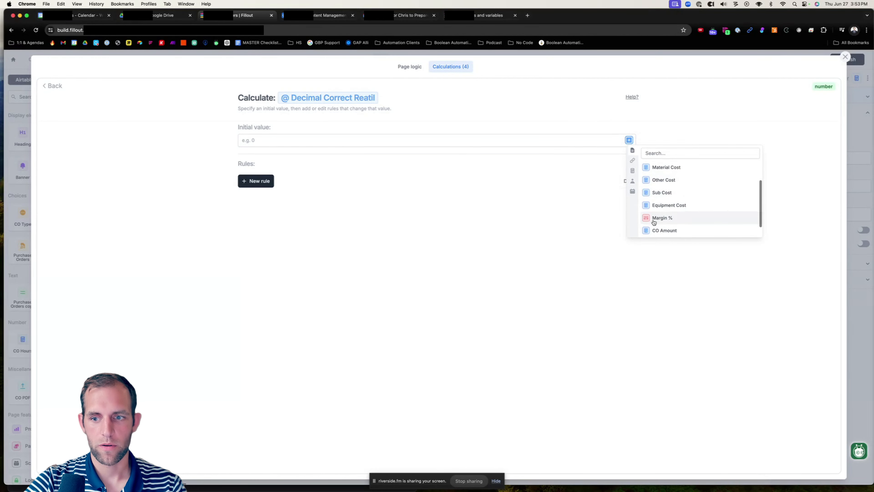
{"action": "left_click", "coordinate": [653, 177]}
Add a rule to Decimal Correct Reatil with the condition that Retail Price is not empty
{"action": "left_click", "coordinate": [266, 185]}
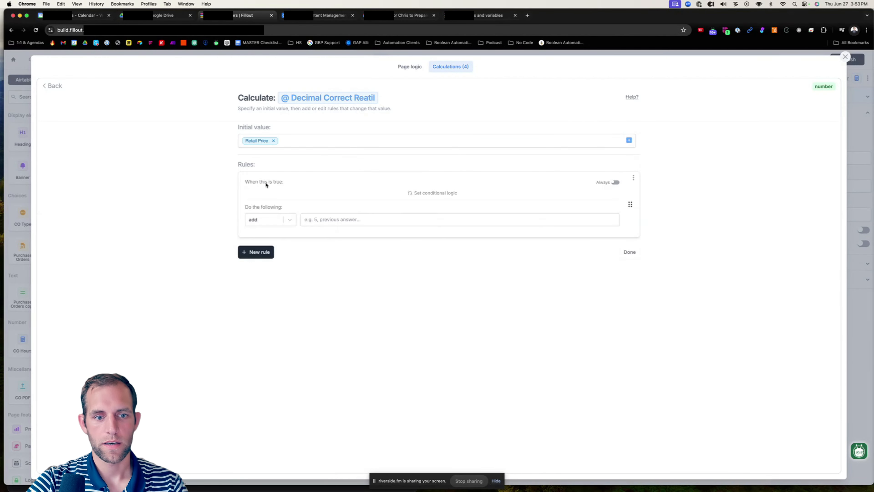
{"action": "left_click", "coordinate": [307, 194]}
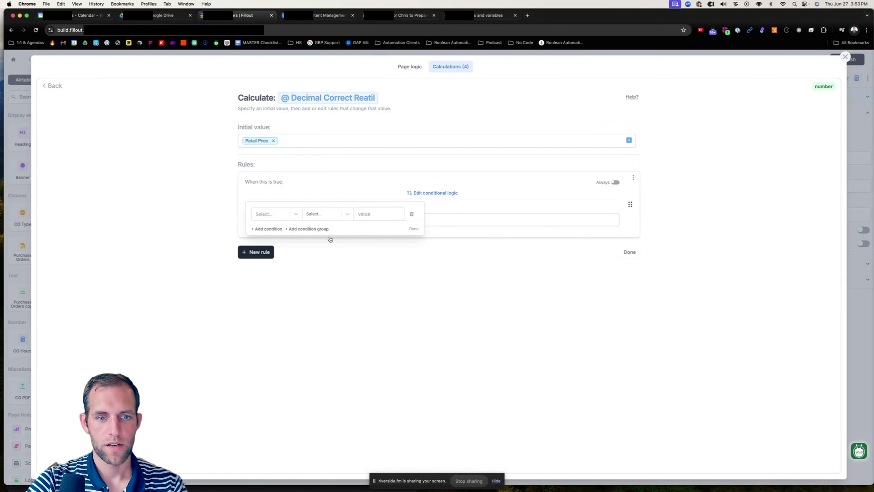
{"action": "left_click", "coordinate": [272, 216]}
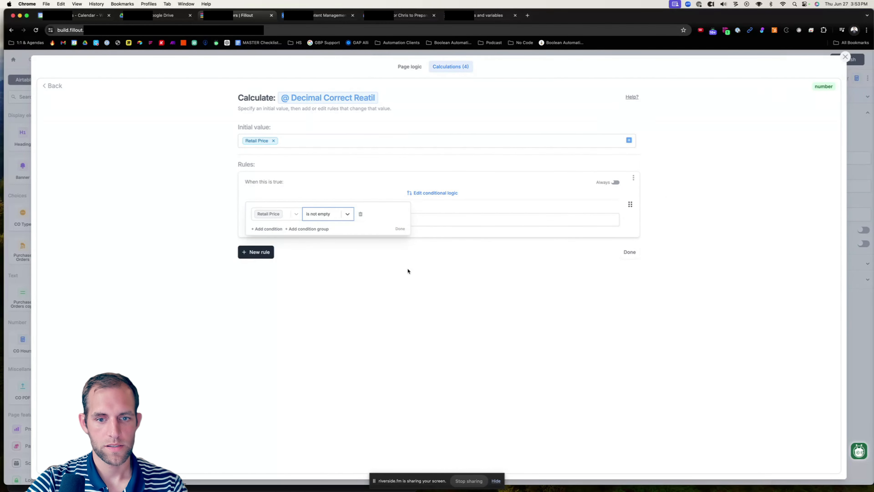
{"action": "left_click", "coordinate": [407, 271]}
Make the rule multiply by 100, finish the calculation and return to the form editor
{"action": "left_click", "coordinate": [302, 221]}
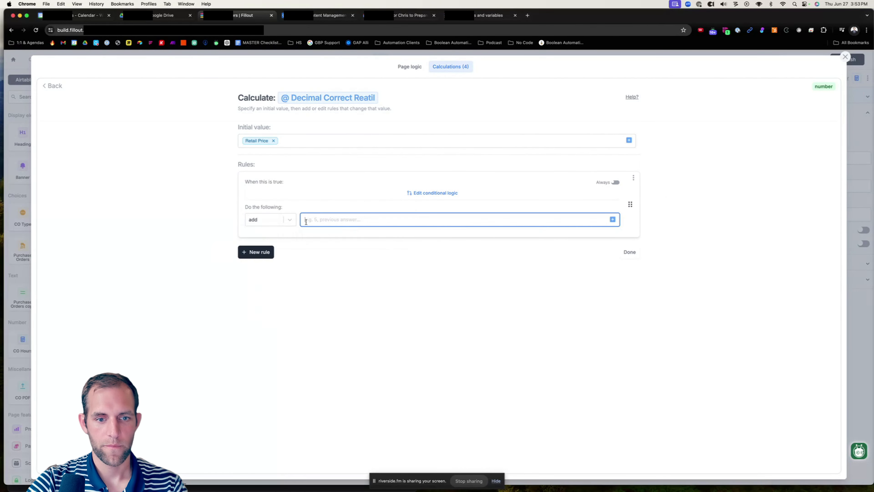
{"action": "left_click", "coordinate": [278, 222]}
{"action": "left_click", "coordinate": [262, 262]}
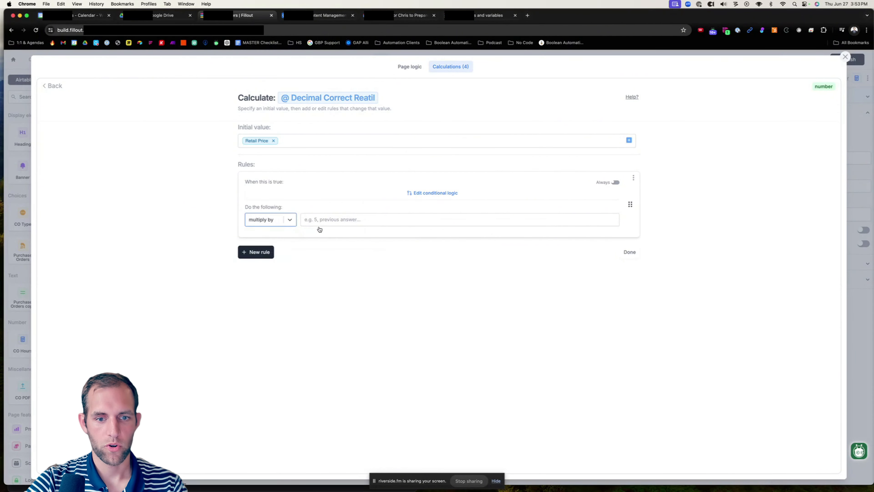
{"action": "left_click", "coordinate": [307, 220]}
{"action": "type", "text": "10"}
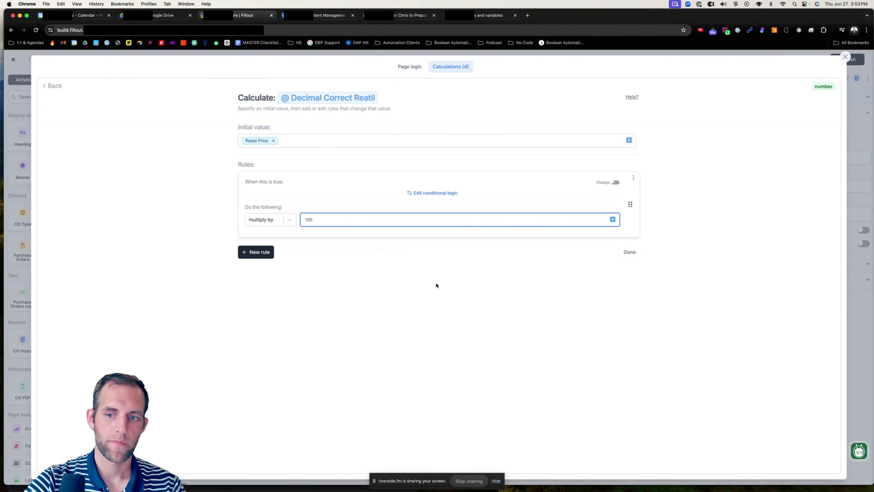
{"action": "type", "text": "0"}
{"action": "left_click", "coordinate": [630, 251]}
{"action": "left_click", "coordinate": [845, 58]}
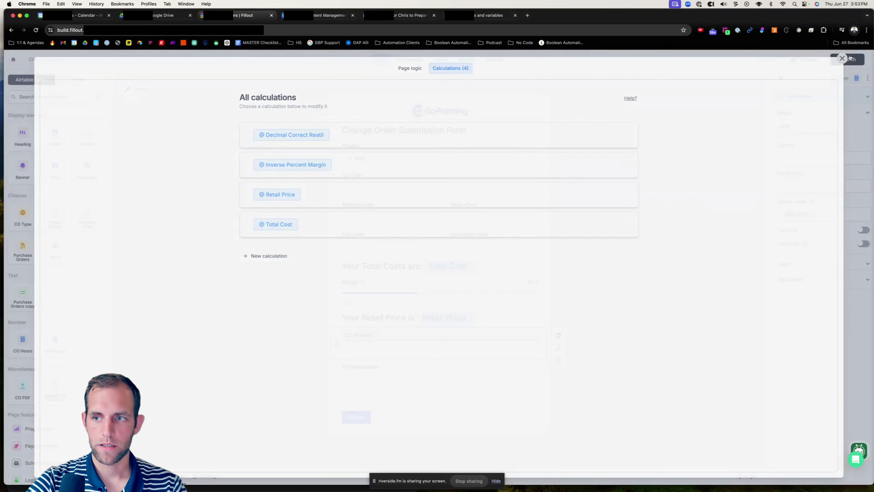
Replace the Retail Price reference in the "Your Retail Price is:" heading with the Decimal Correct Reatil calculation
{"action": "left_click", "coordinate": [464, 318]}
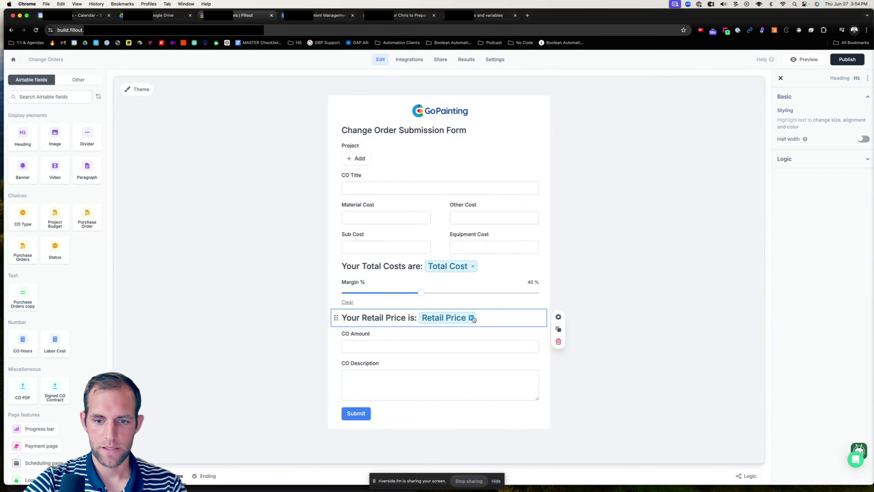
{"action": "left_click", "coordinate": [471, 318]}
{"action": "type", "text": "@"}
{"action": "left_click", "coordinate": [425, 349]}
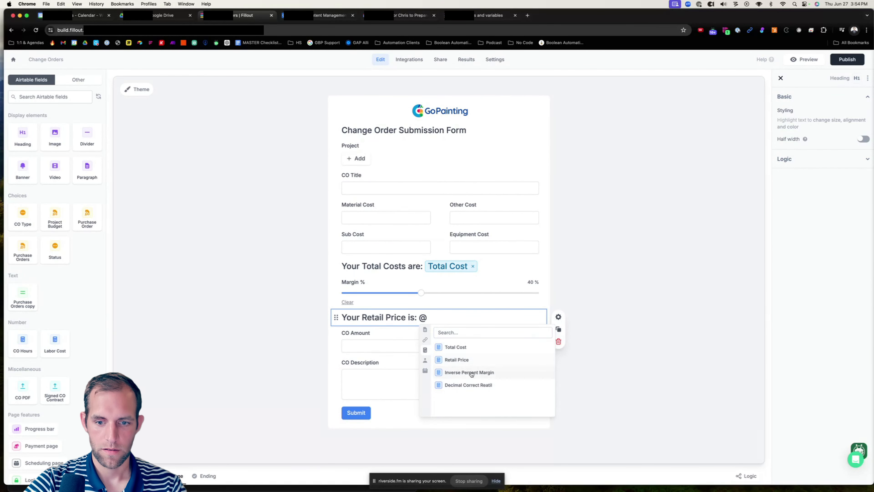
{"action": "left_click", "coordinate": [470, 385]}
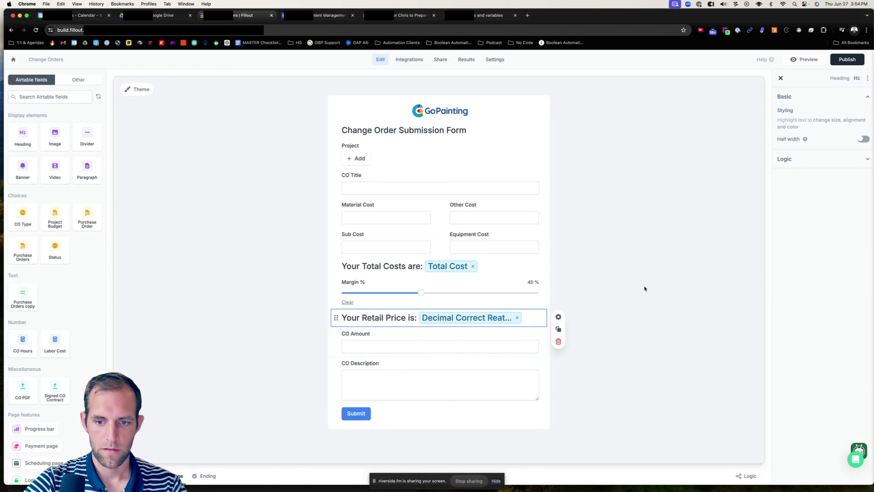
Preview the form with a Material Cost of 100 to check the retail price and CO Amount, and exit the preview
{"action": "left_click", "coordinate": [802, 60]}
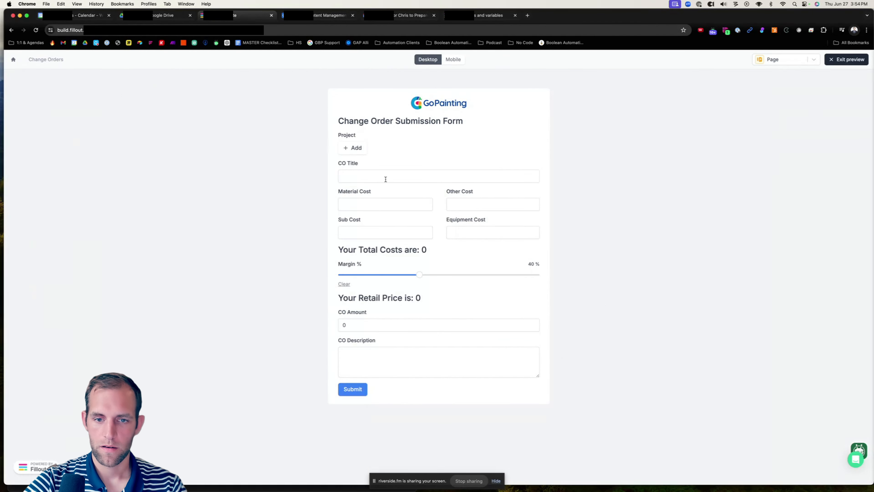
{"action": "left_click", "coordinate": [362, 201]}
{"action": "type", "text": "100"}
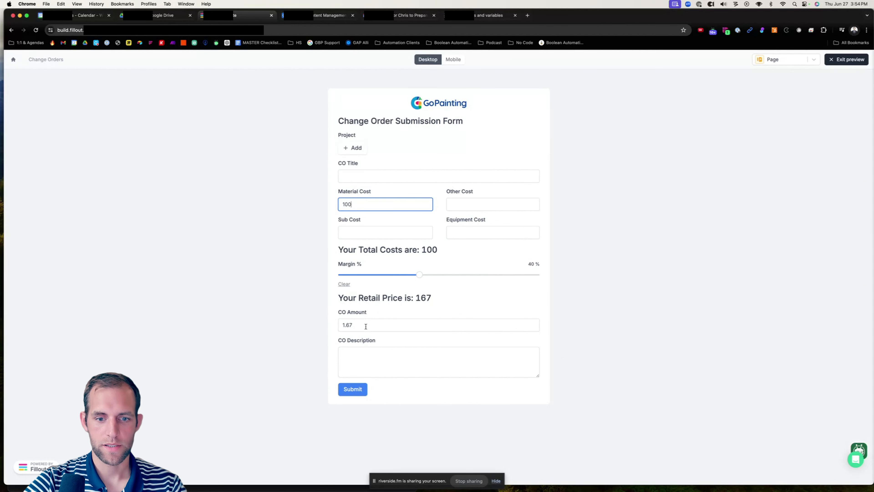
{"action": "left_click", "coordinate": [848, 65]}
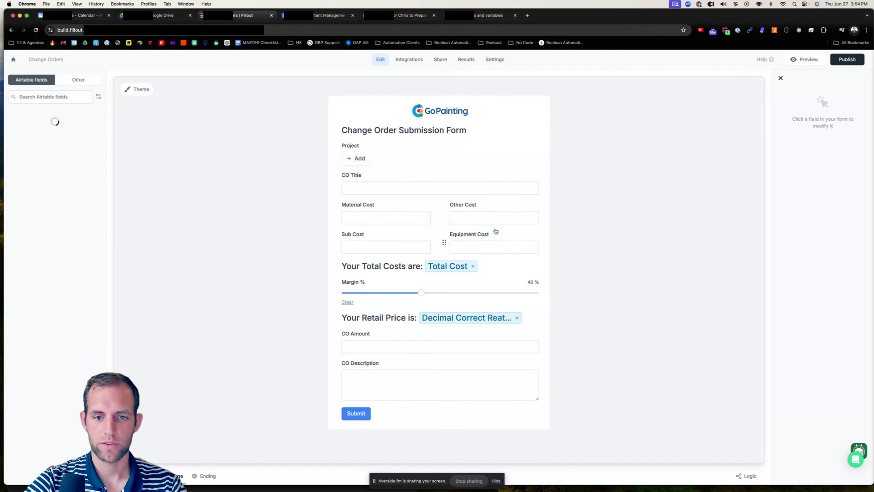
Replace the default value of the CO Amount field with the Decimal Correct Reatil calculation
{"action": "left_click", "coordinate": [366, 351]}
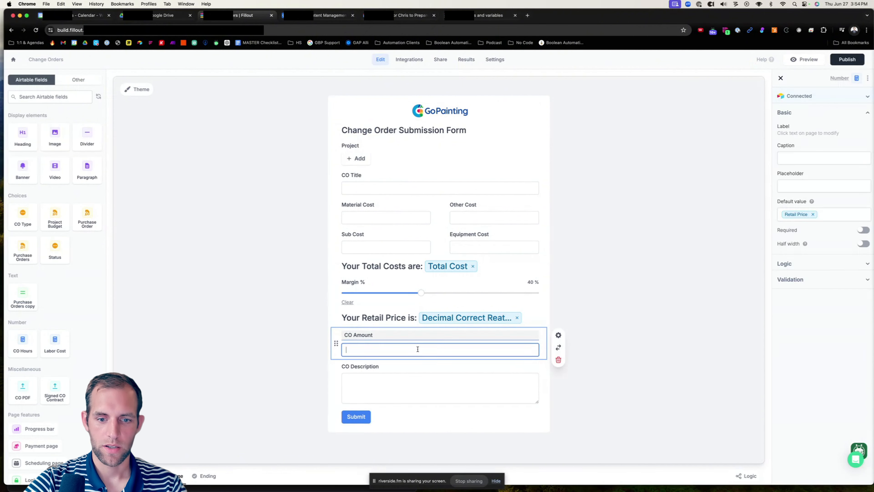
{"action": "left_click", "coordinate": [814, 214]}
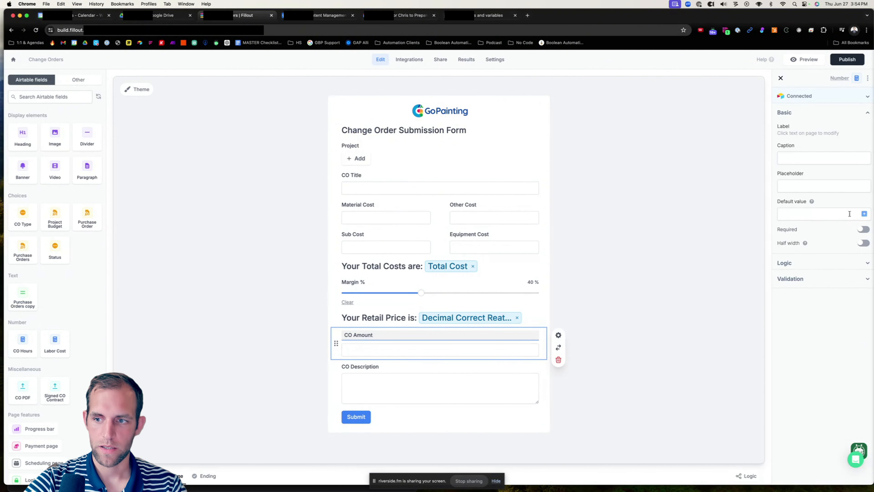
{"action": "left_click", "coordinate": [864, 214]}
{"action": "scroll", "coordinate": [789, 255], "scroll_direction": "down", "scroll_amount": 5}
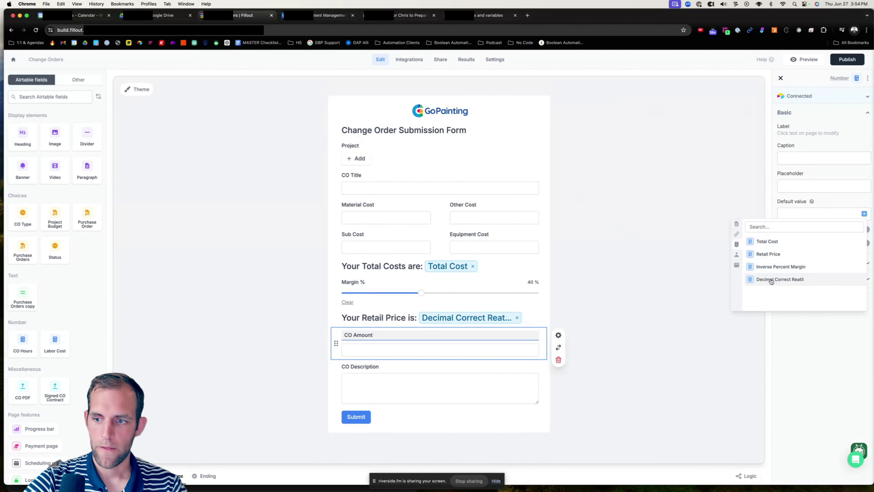
{"action": "left_click", "coordinate": [771, 281]}
Preview the form again with a Material Cost of 100, compare CO Amount with the retail price heading, and exit
{"action": "left_click", "coordinate": [798, 59]}
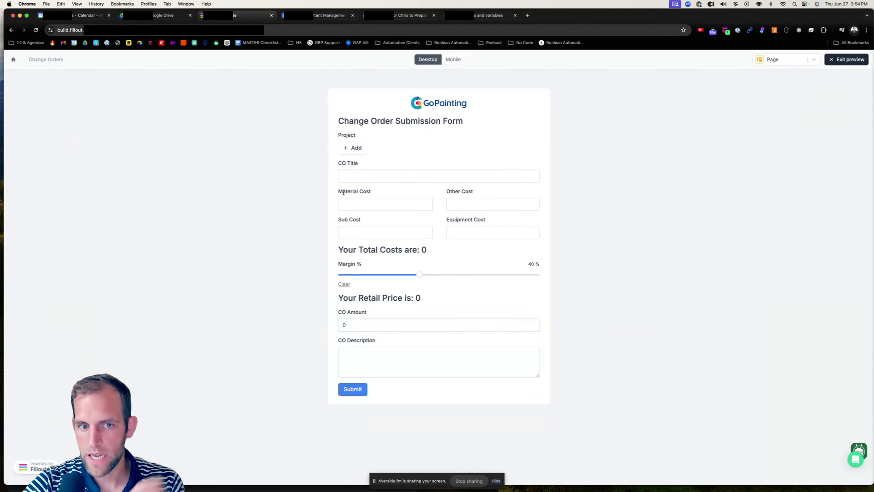
{"action": "left_click", "coordinate": [344, 176]}
{"action": "key", "text": "Tab"}
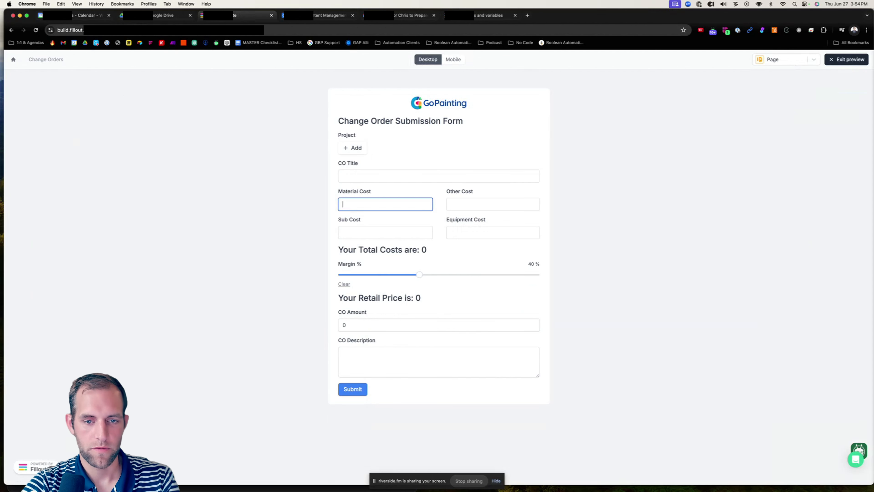
{"action": "type", "text": "100"}
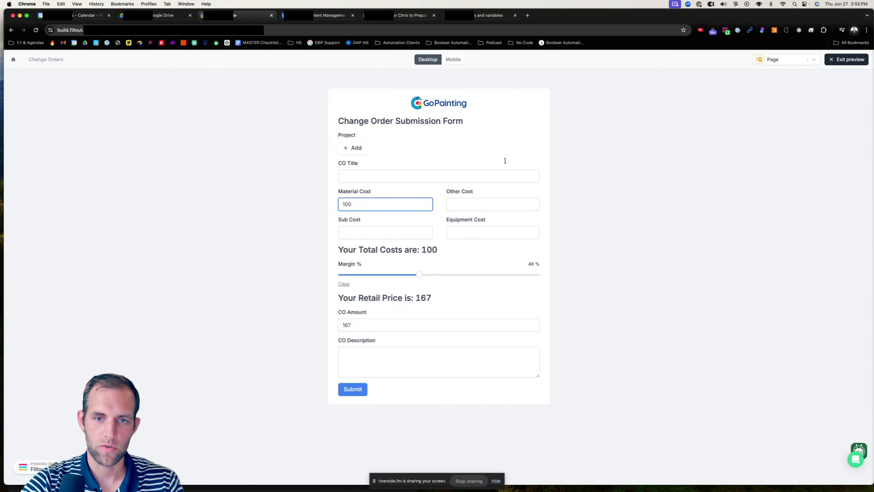
{"action": "left_click", "coordinate": [843, 65]}
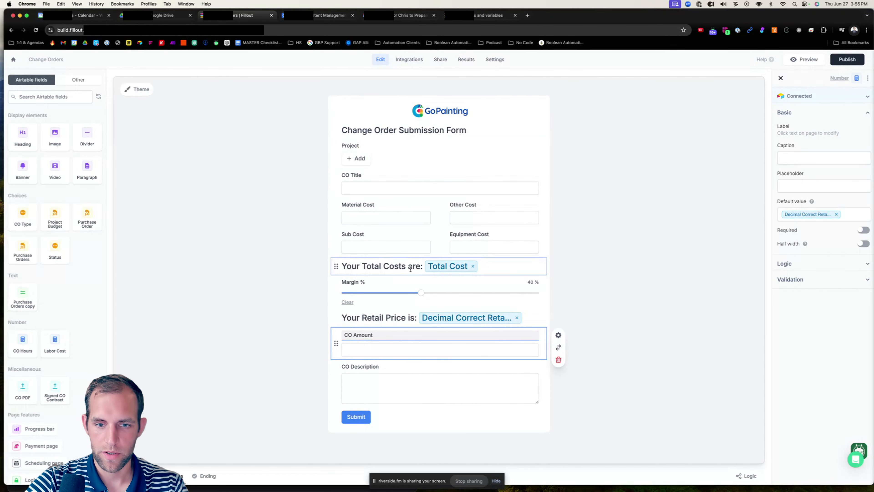
Insert a dollar sign before the calculation references in the "Your Total Costs are:" and "Your Retail Price is:" headings
{"action": "left_click", "coordinate": [421, 266]}
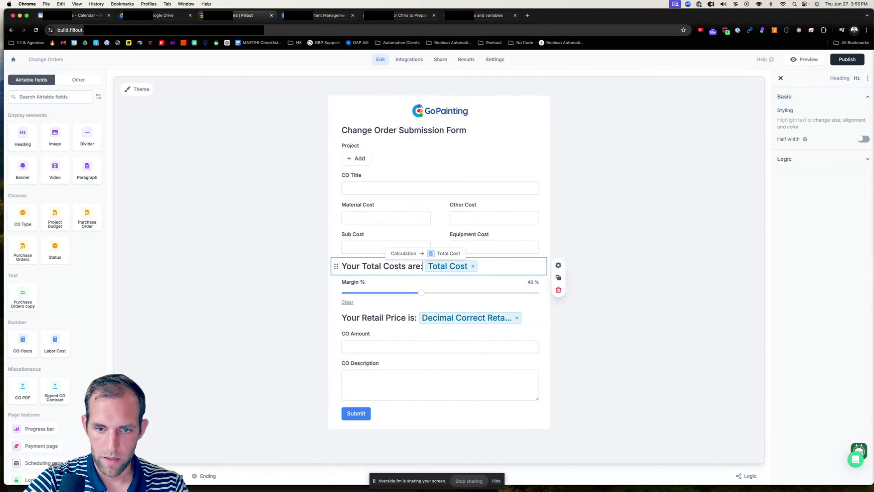
{"action": "type", "text": "$"}
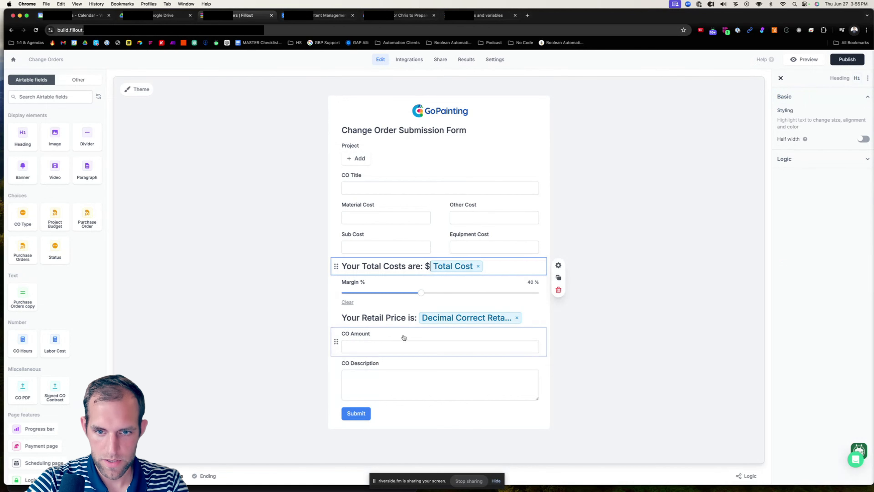
{"action": "left_click", "coordinate": [419, 318]}
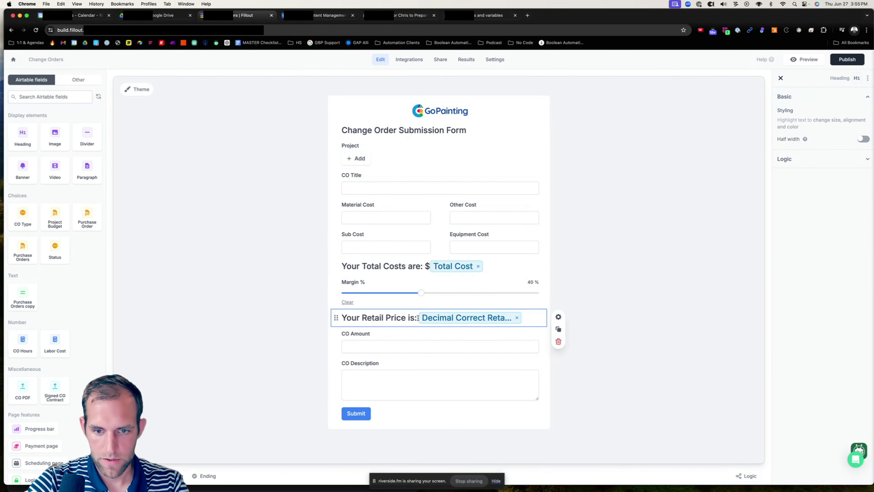
{"action": "type", "text": "$"}
Replace the CO Amount number field with a Currency field directly below the retail price heading
{"action": "left_click", "coordinate": [431, 336]}
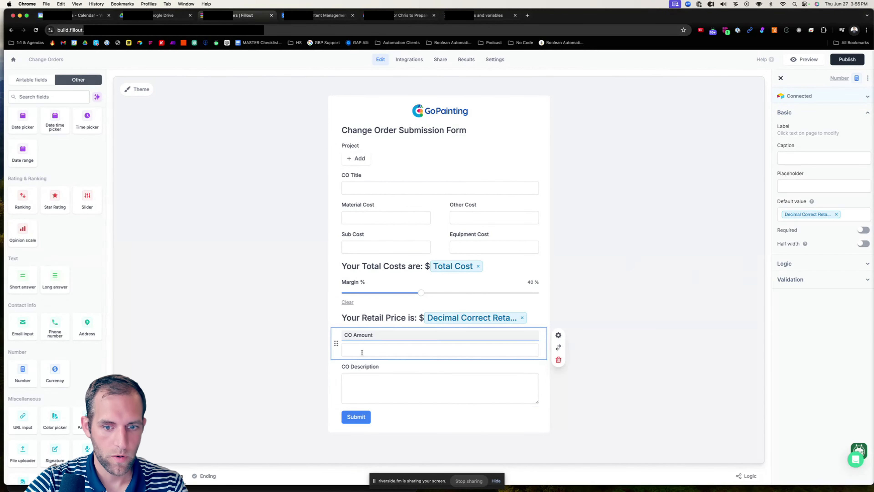
{"action": "left_click_drag", "start_coordinate": [68, 368], "coordinate": [344, 336]}
{"action": "left_click", "coordinate": [386, 379]}
{"action": "left_click", "coordinate": [558, 389]}
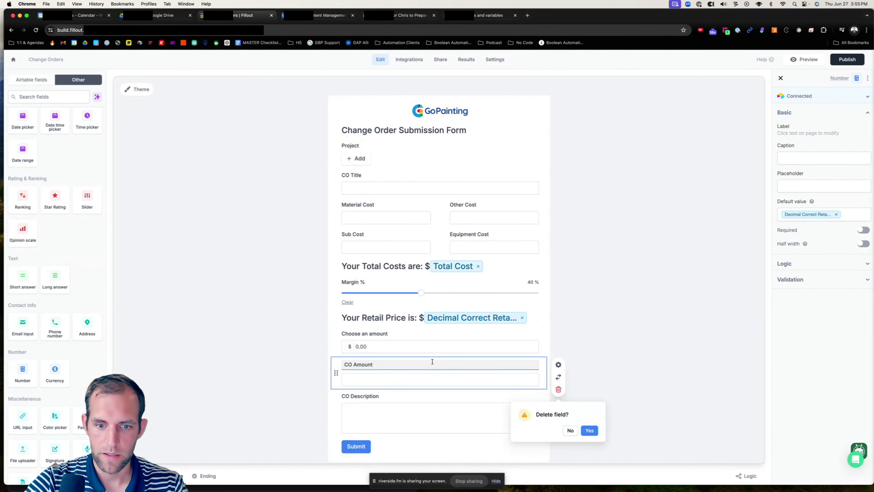
{"action": "left_click", "coordinate": [589, 431]}
Set the default value of the "Choose an amount" currency field to the Decimal Correct Retail calculation
{"action": "left_click", "coordinate": [398, 348]}
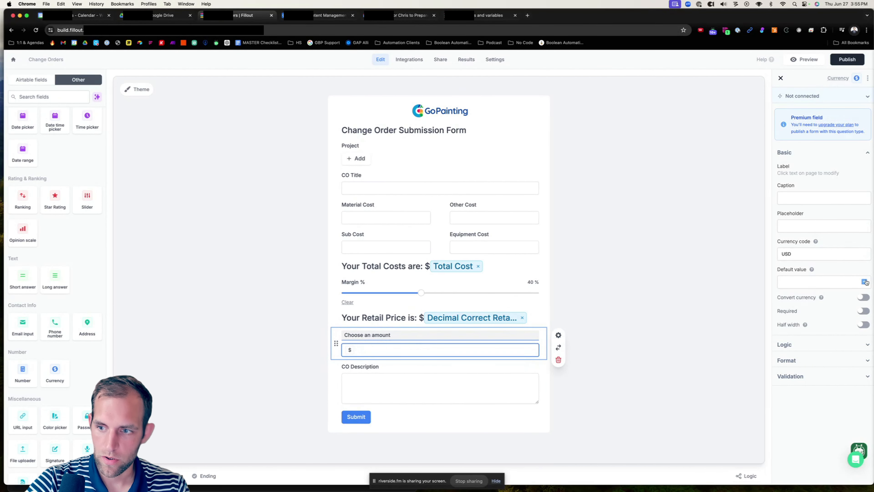
{"action": "left_click", "coordinate": [865, 282]}
{"action": "scroll", "coordinate": [791, 336], "scroll_direction": "down", "scroll_amount": 5}
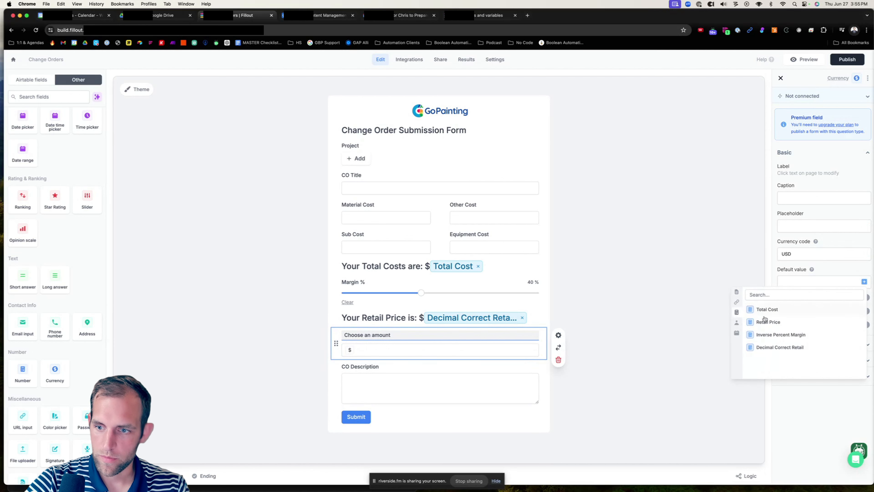
{"action": "left_click", "coordinate": [782, 349]}
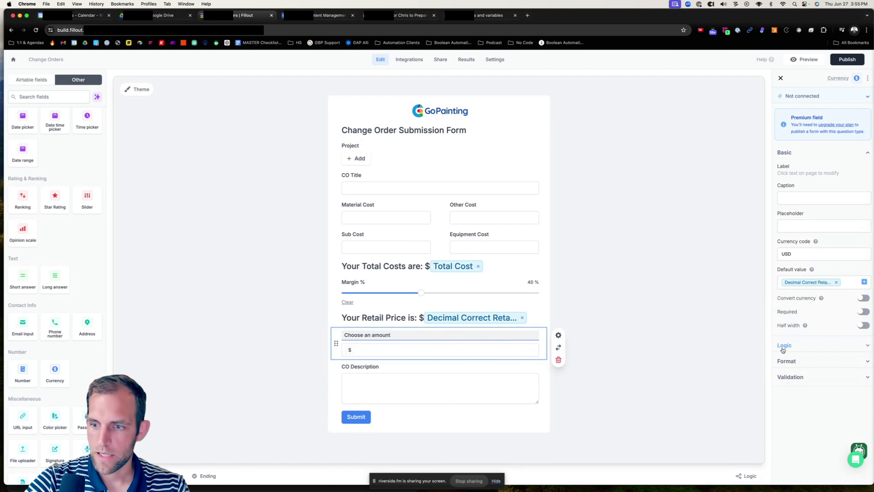
{"action": "left_click", "coordinate": [626, 350]}
Try to publish the form with the currency field in place
{"action": "left_click", "coordinate": [385, 209]}
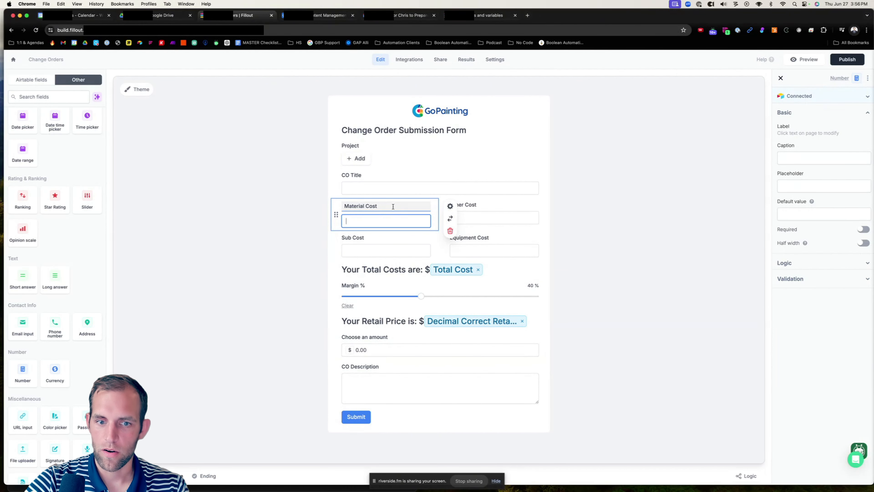
{"action": "left_click", "coordinate": [297, 273]}
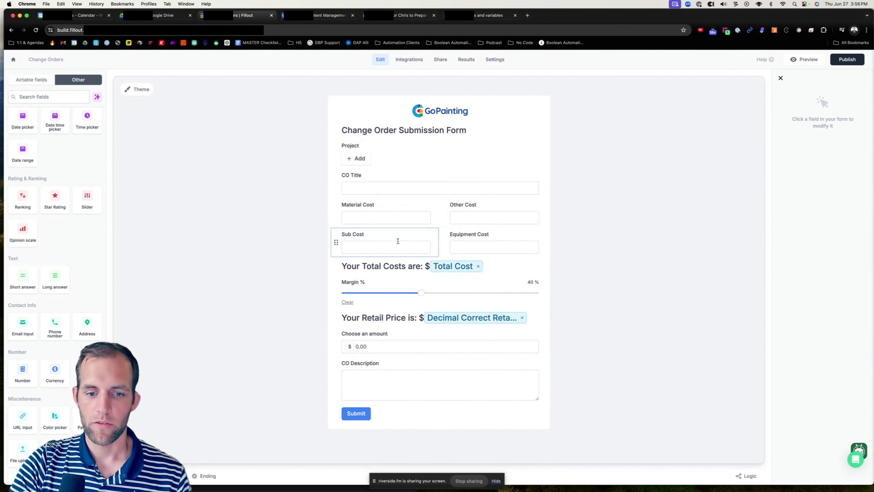
{"action": "left_click", "coordinate": [849, 61]}
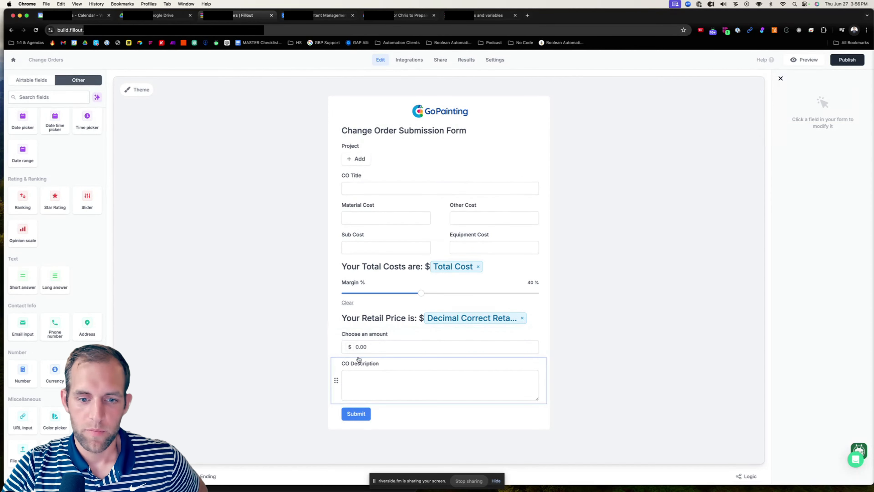
Replace the "Choose an amount" currency field with the Airtable CO Amount field below the retail price heading
{"action": "left_click", "coordinate": [350, 346]}
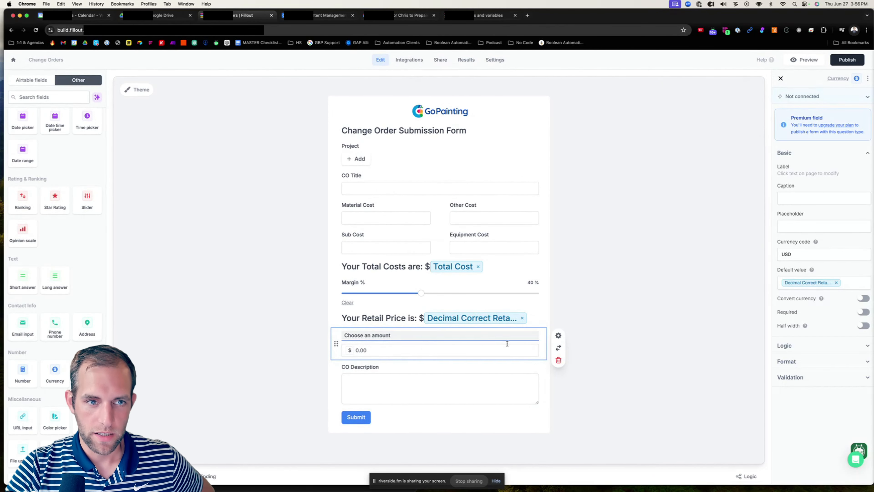
{"action": "left_click", "coordinate": [558, 360]}
{"action": "left_click", "coordinate": [589, 400]}
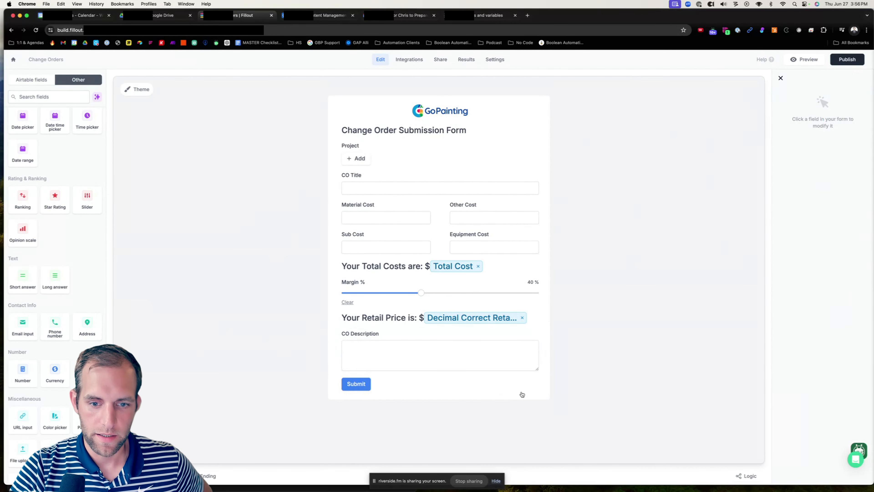
{"action": "left_click", "coordinate": [29, 80]}
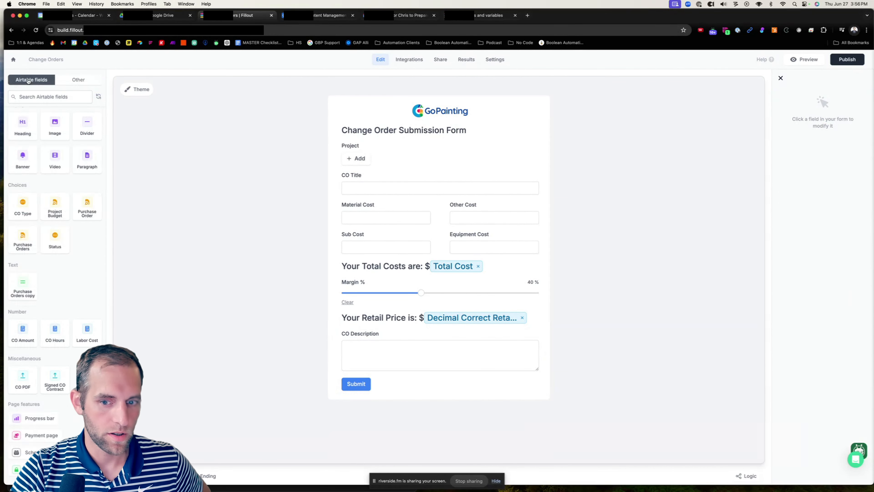
{"action": "left_click_drag", "start_coordinate": [22, 332], "coordinate": [376, 340]}
{"action": "left_click", "coordinate": [408, 345]}
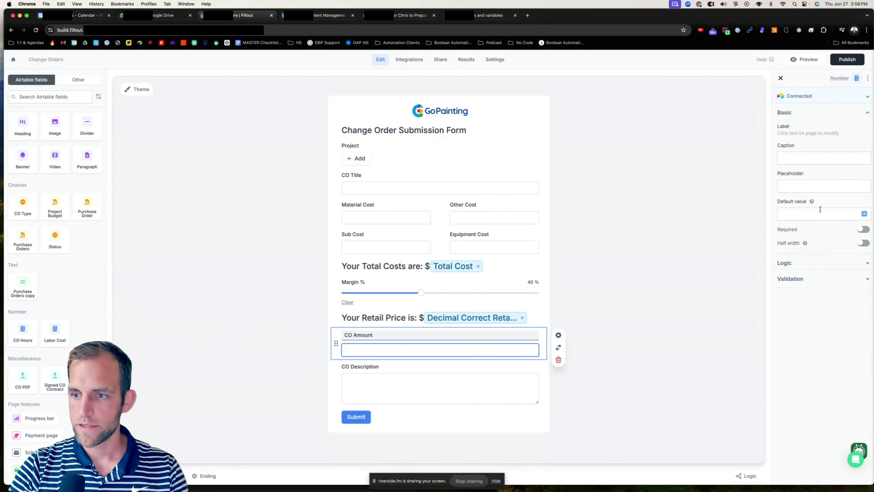
Set the default value of the CO Amount field to the Decimal Correct Retail calculation
{"action": "left_click", "coordinate": [864, 213]}
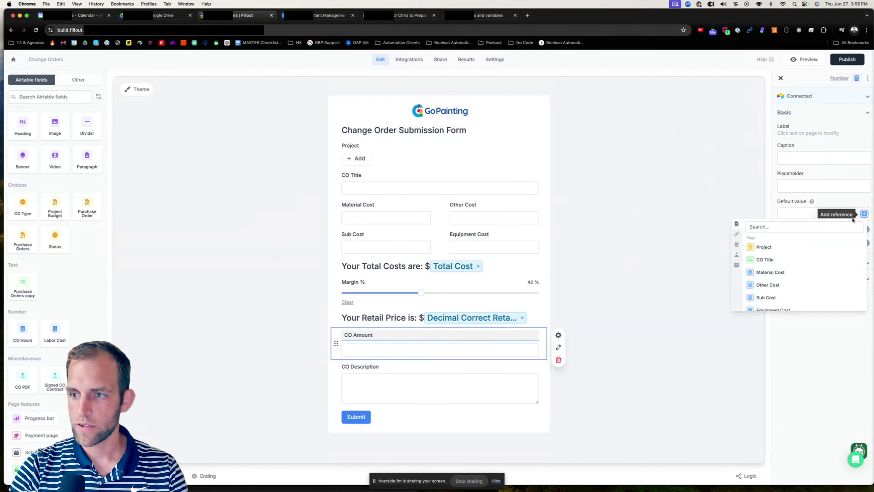
{"action": "left_click", "coordinate": [737, 247]}
{"action": "left_click", "coordinate": [772, 281]}
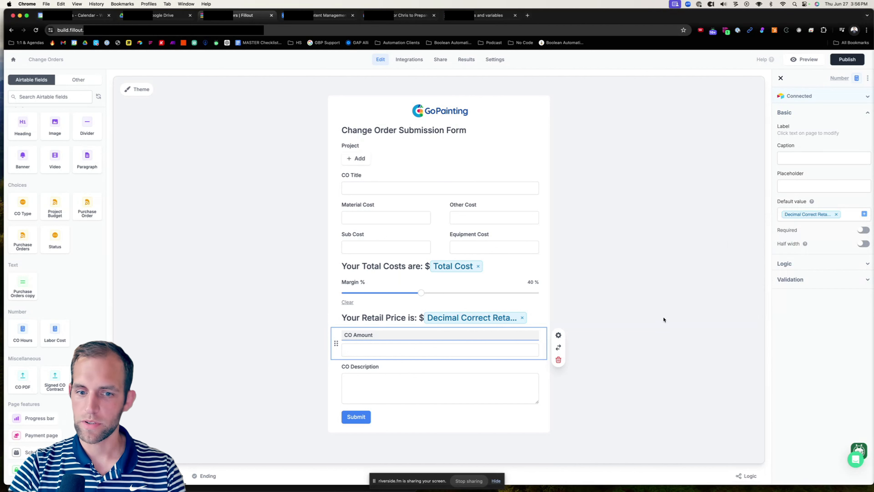
Publish the change order submission form
{"action": "left_click", "coordinate": [667, 279]}
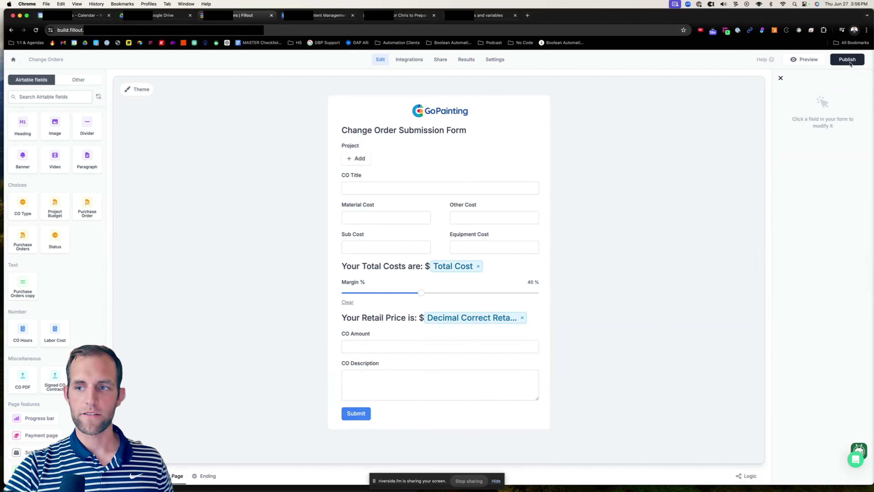
{"action": "left_click", "coordinate": [848, 60]}
{"action": "left_click", "coordinate": [652, 188]}
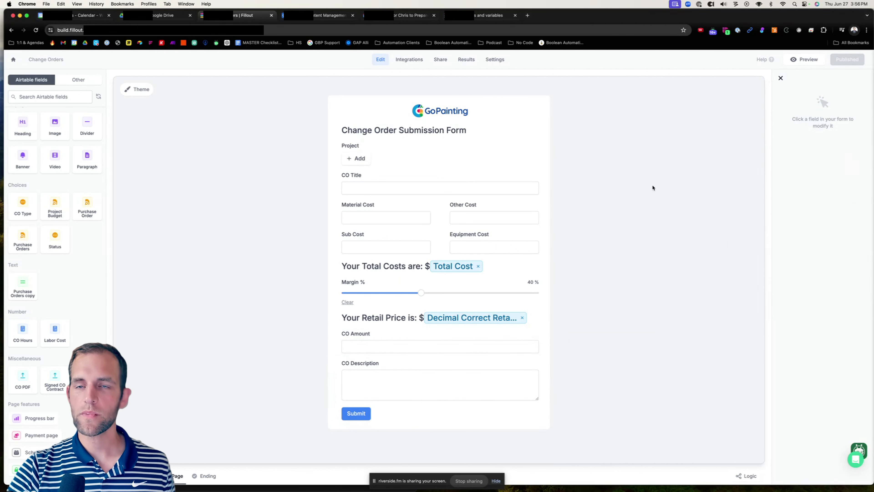